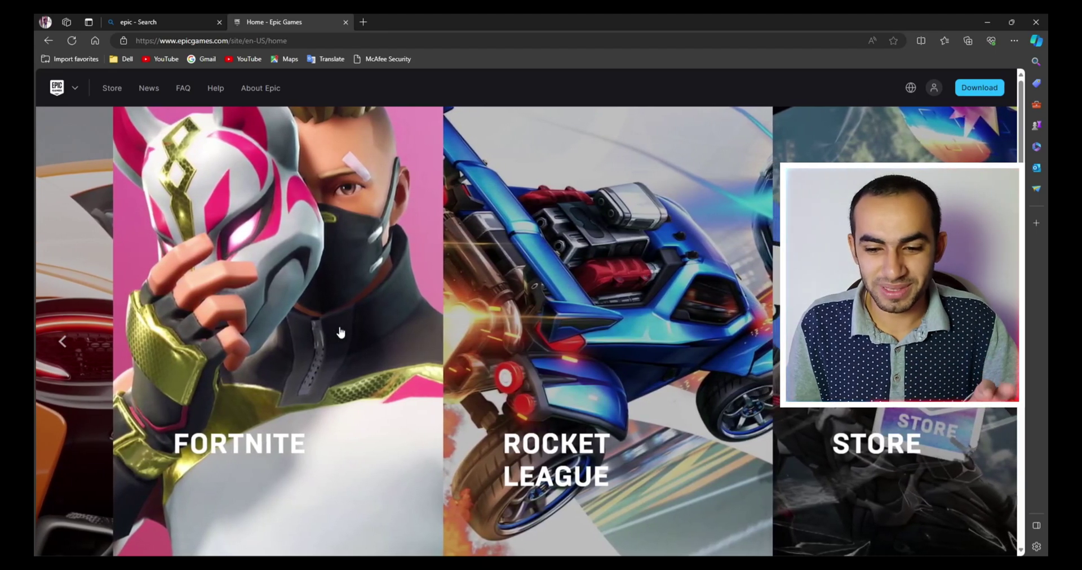
Step: Open the store section of the Epic Games website
scroll(354, 314, down, 5)
scroll(366, 302, up, 5)
scroll(372, 302, up, 1)
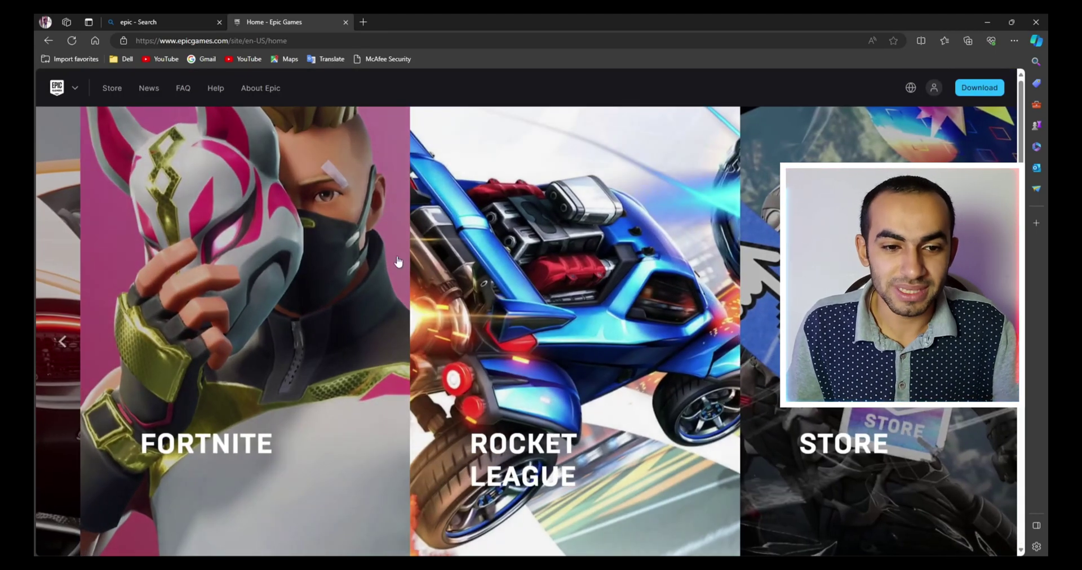
click(107, 89)
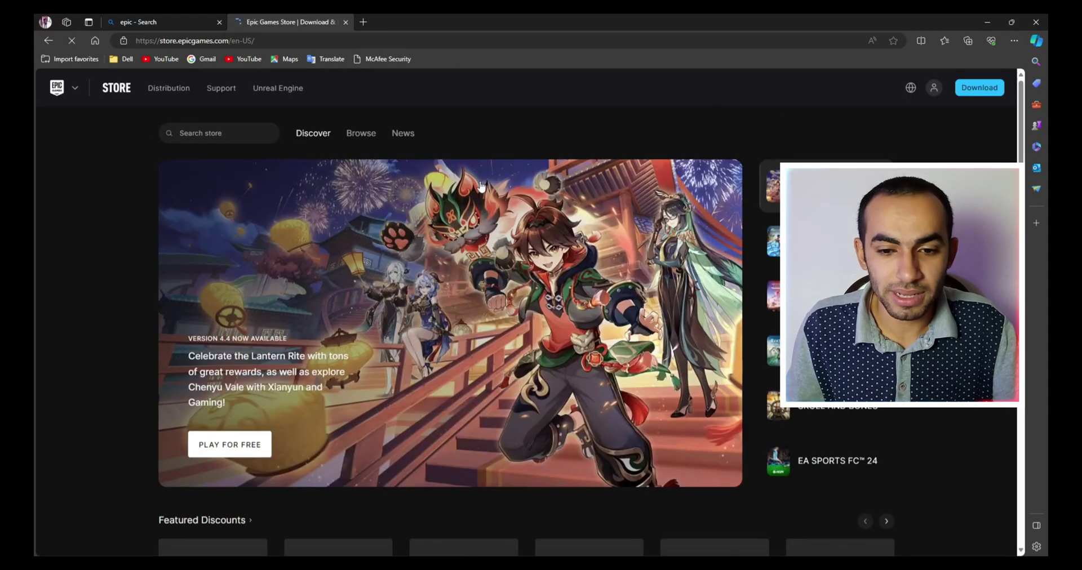
Step: Look through the store's discounts and open the currently free game Doors - Paradox
scroll(385, 193, down, 3)
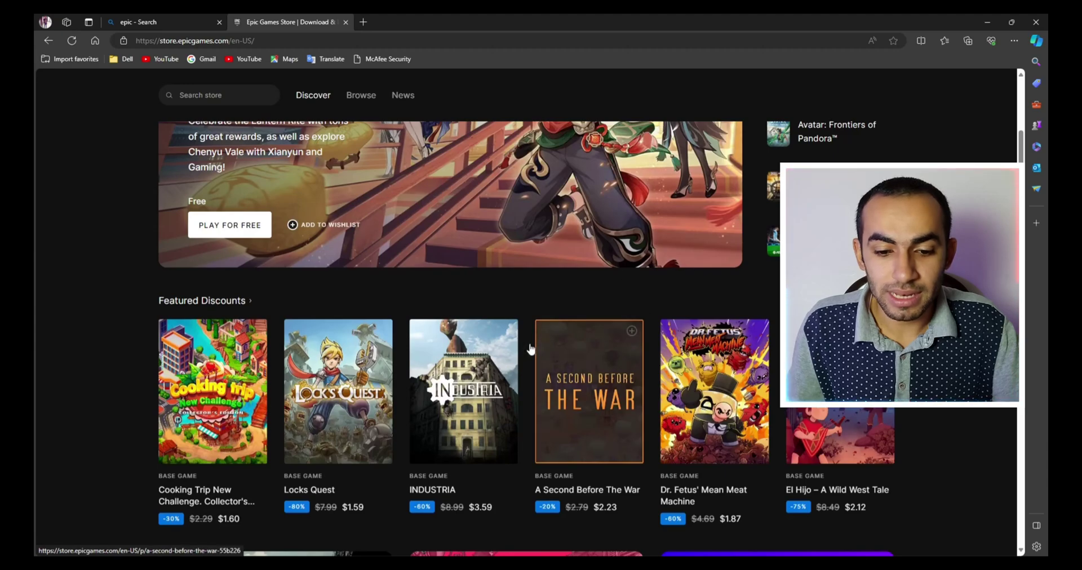
scroll(201, 449, down, 1)
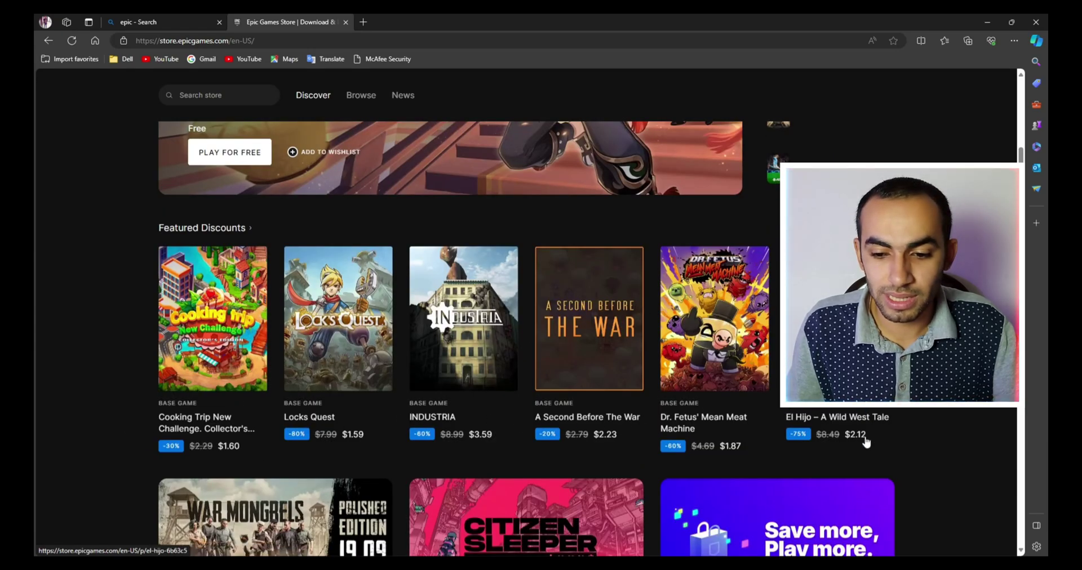
scroll(276, 411, down, 5)
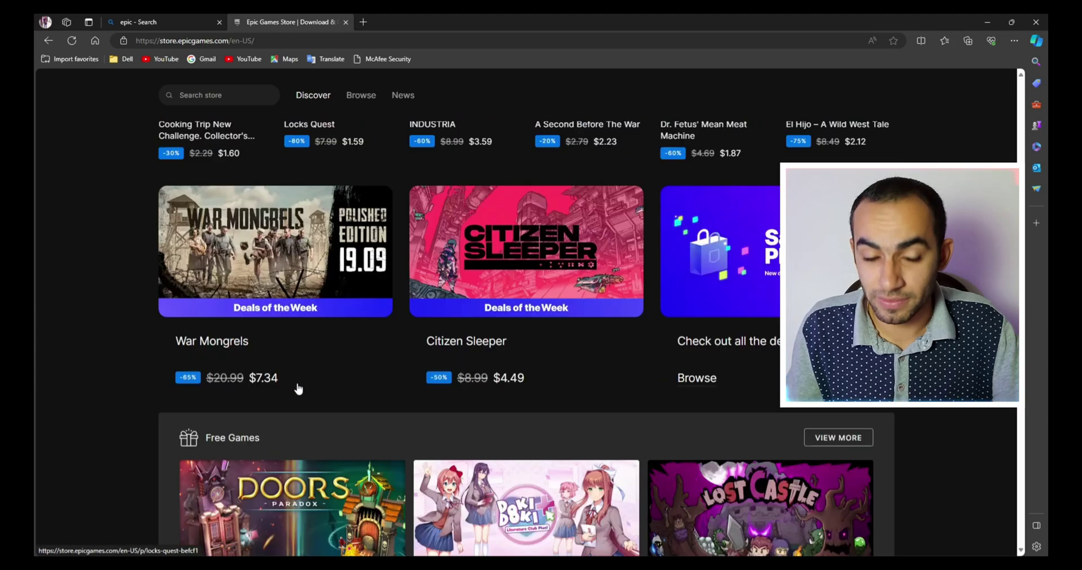
scroll(308, 378, down, 1)
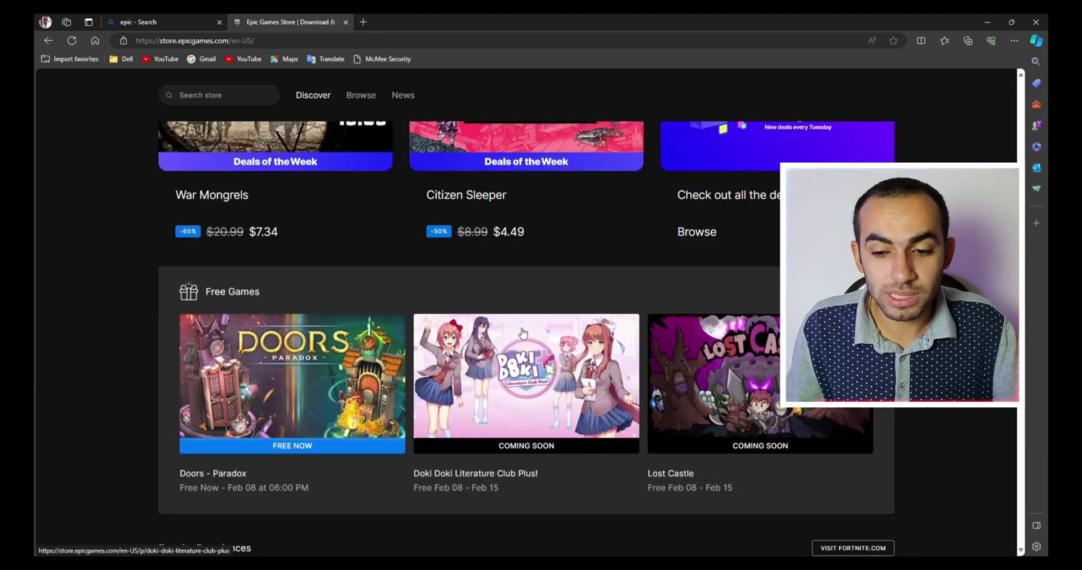
click(304, 381)
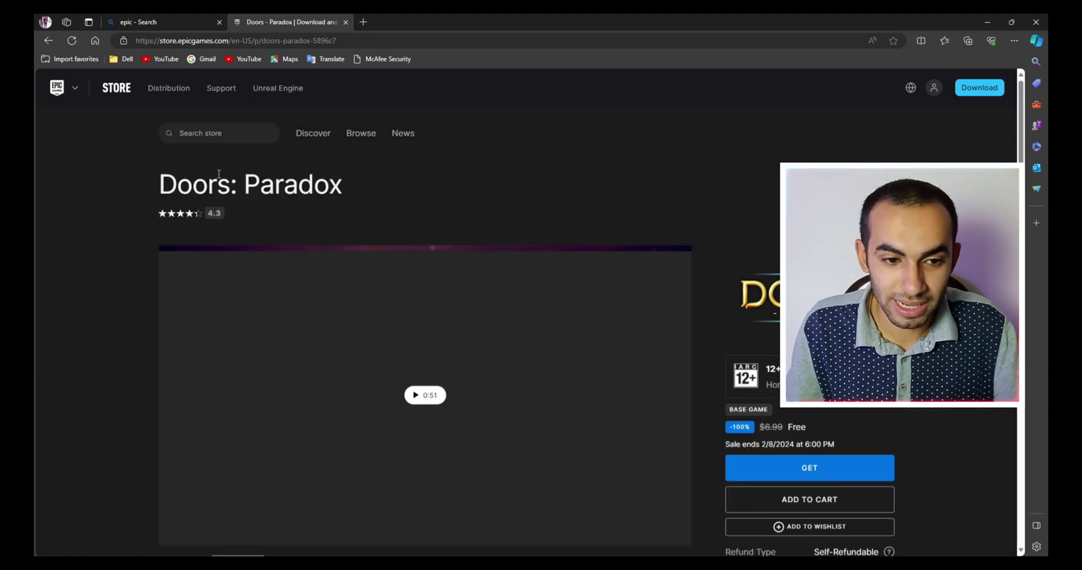
Step: Examine the original price and the discount shown for Doors: Paradox
scroll(822, 362, down, 1)
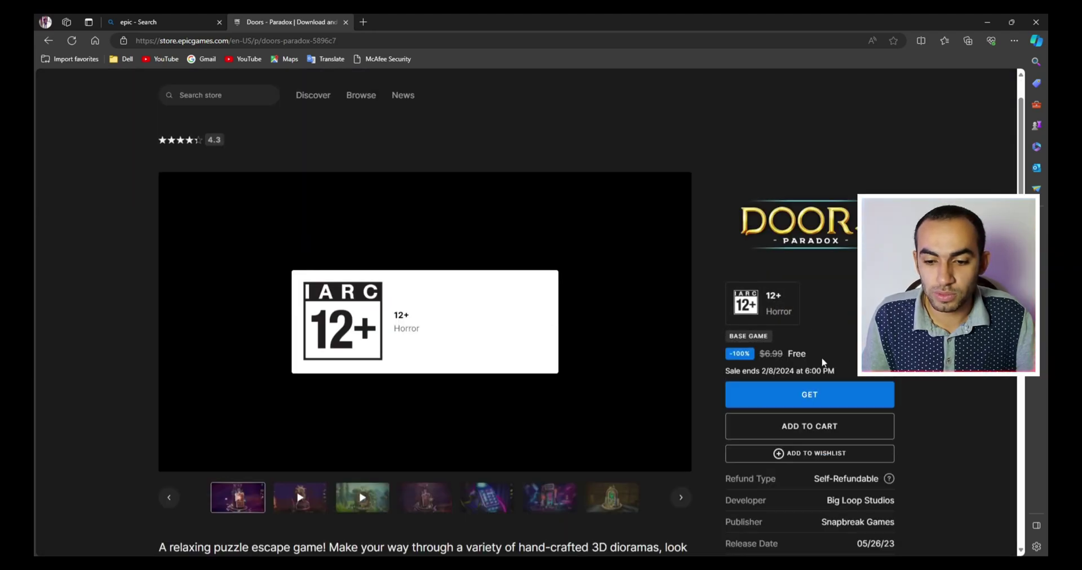
double_click(771, 354)
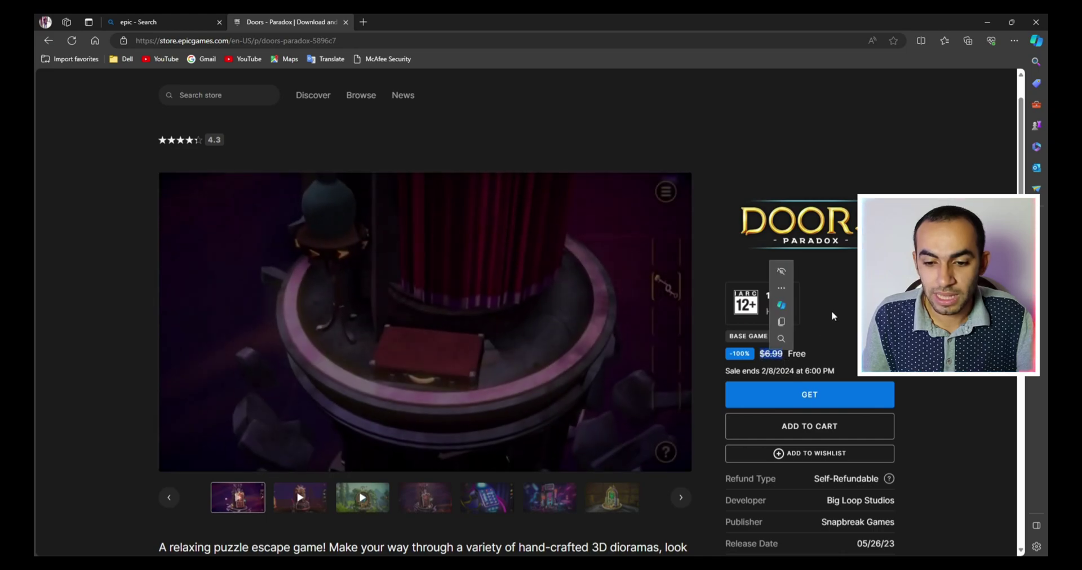
click(727, 359)
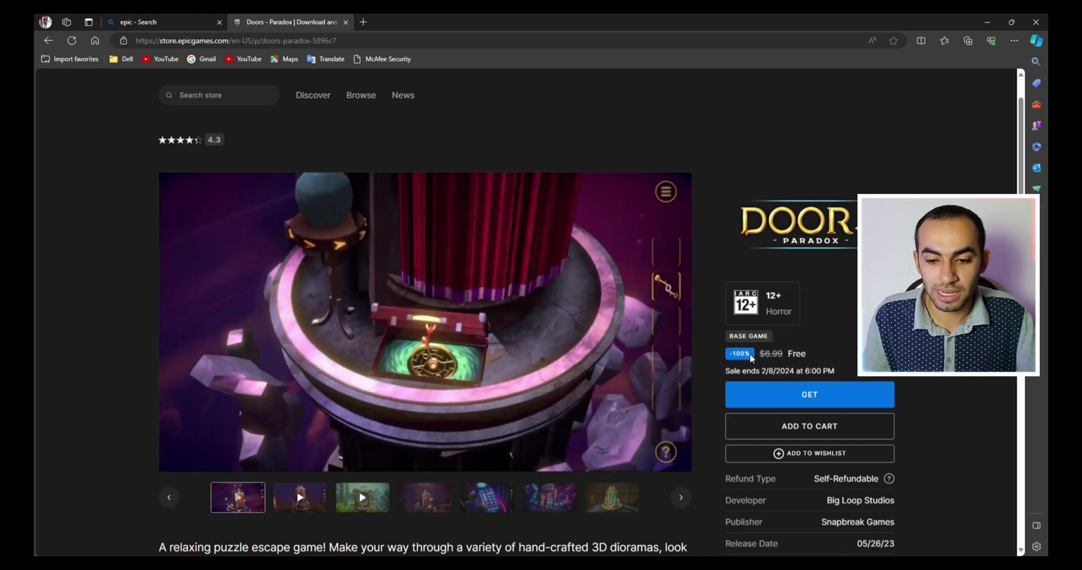
double_click(733, 354)
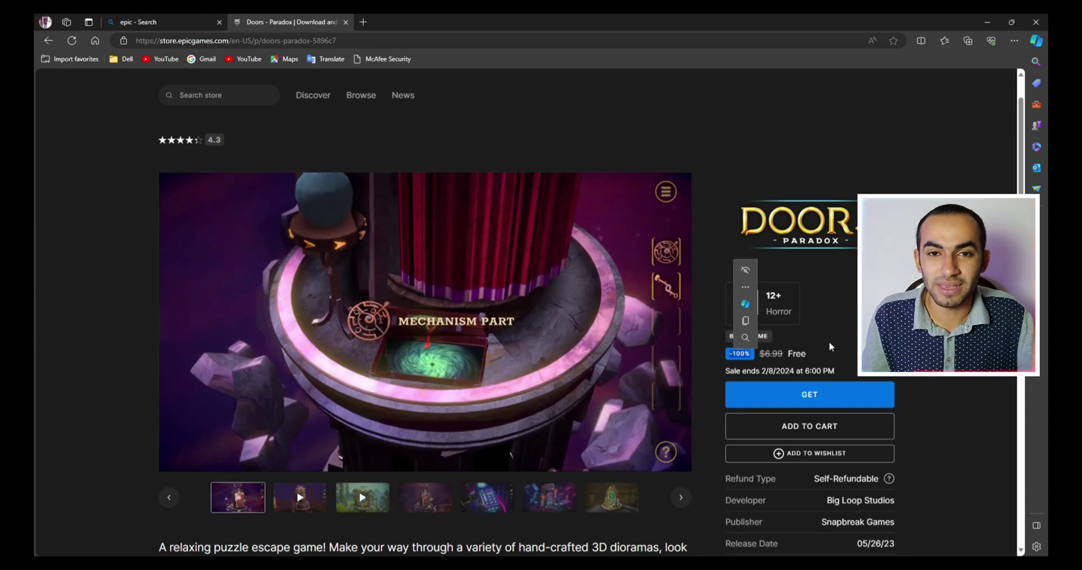
Step: Try to get Doors: Paradox for free, and close the tab at the sign-in page
click(850, 401)
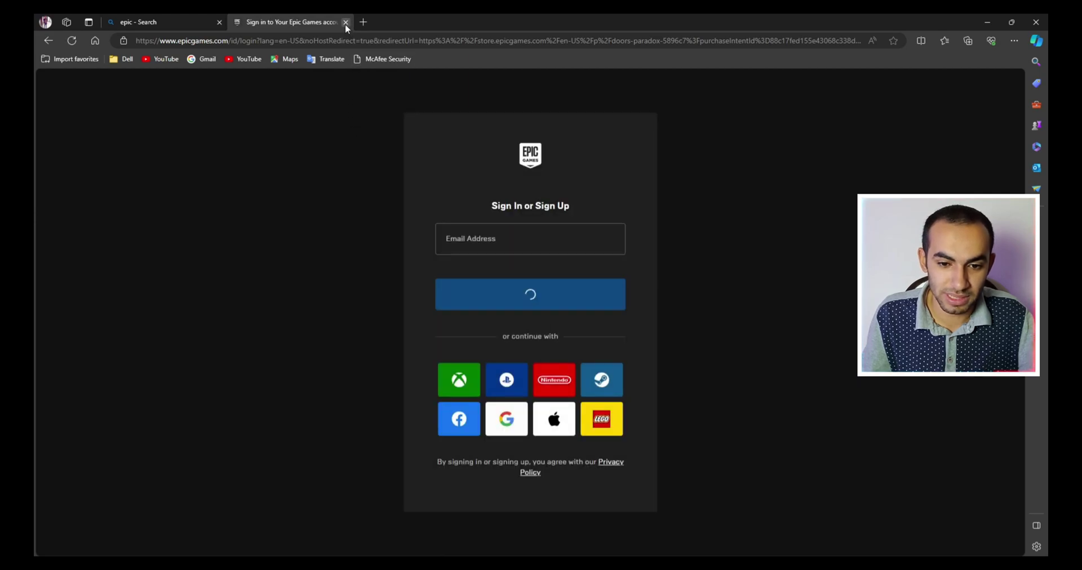
click(346, 23)
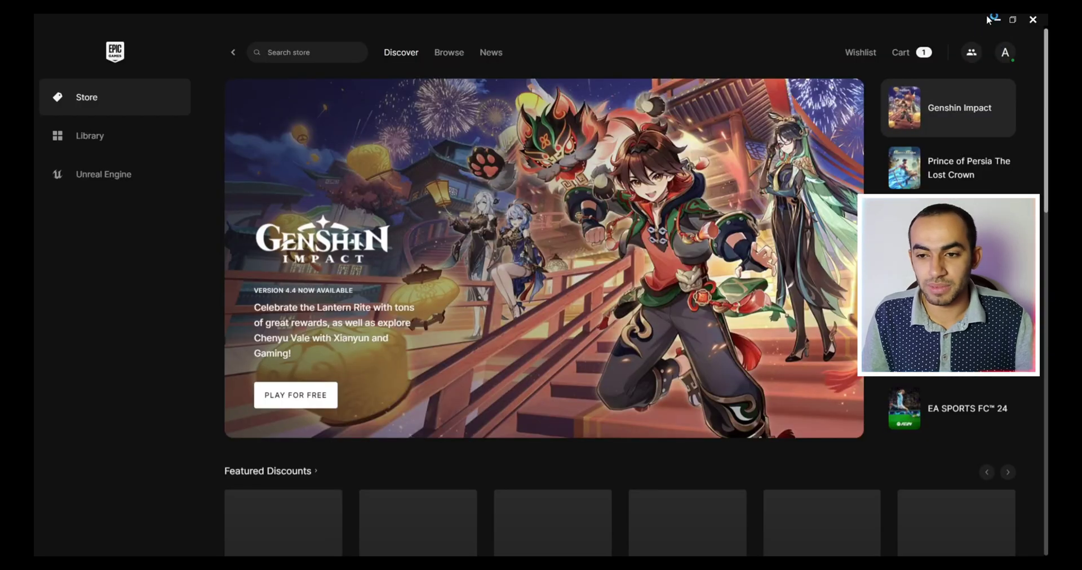
Step: Return to the browser, open the Epic Games home page from the search results and start downloading the launcher installer
click(990, 19)
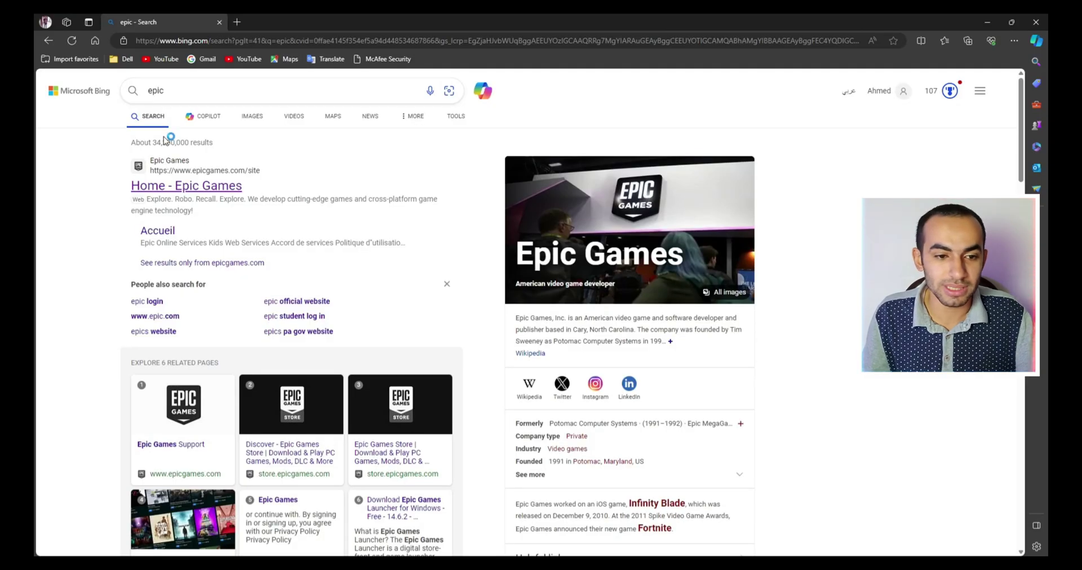
click(163, 188)
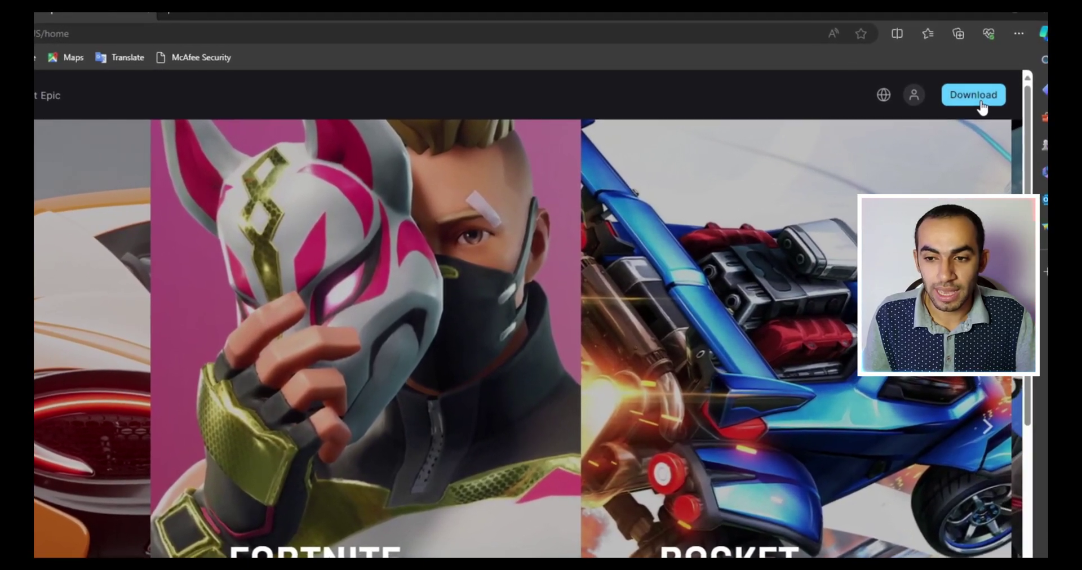
click(980, 103)
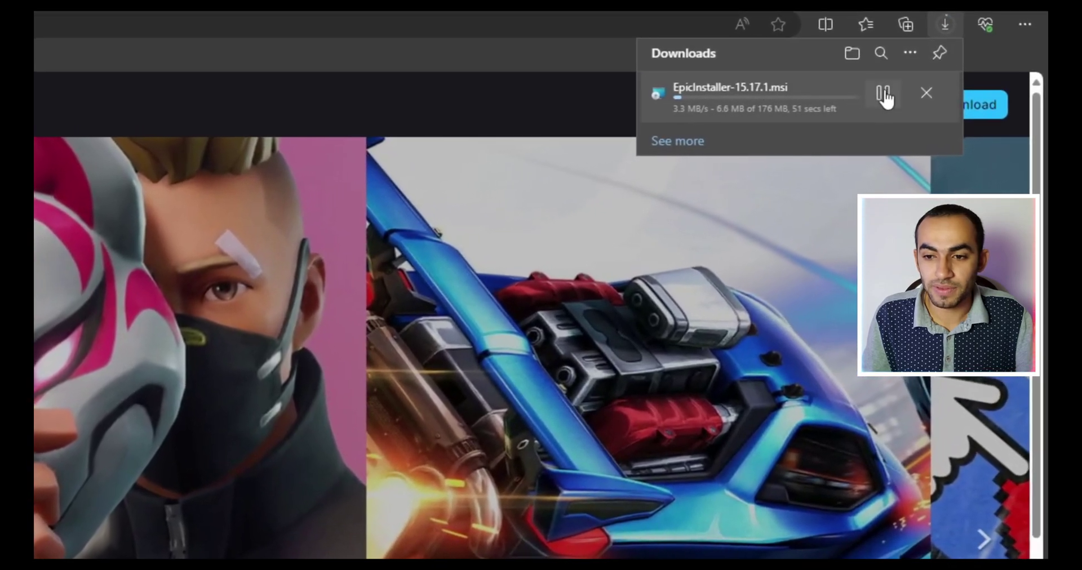
Step: Pause and cancel the EpicInstaller-15.17.1.msi download, and close the downloads list
click(894, 91)
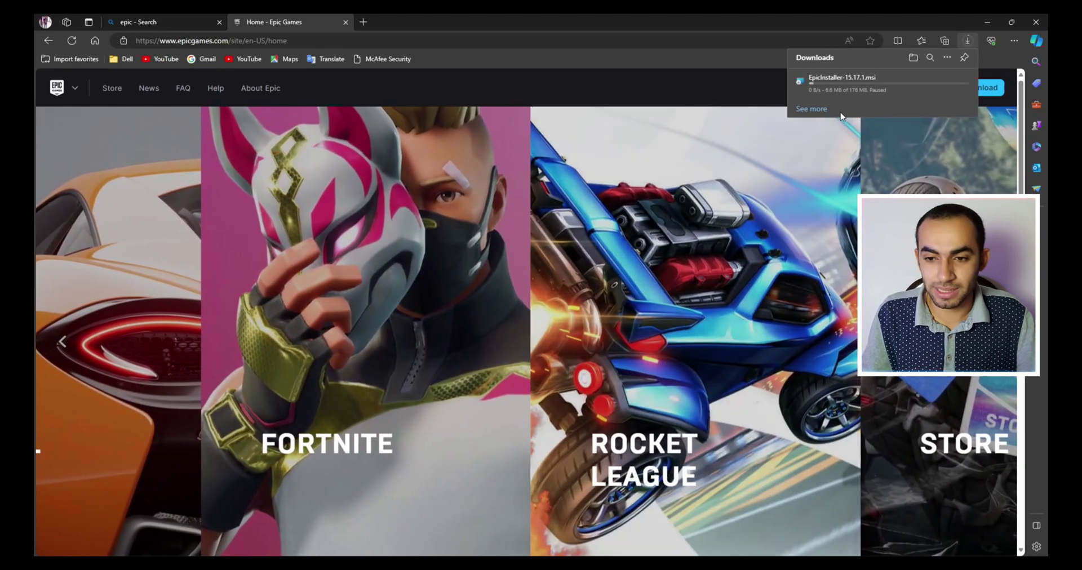
mouse_move(867, 99)
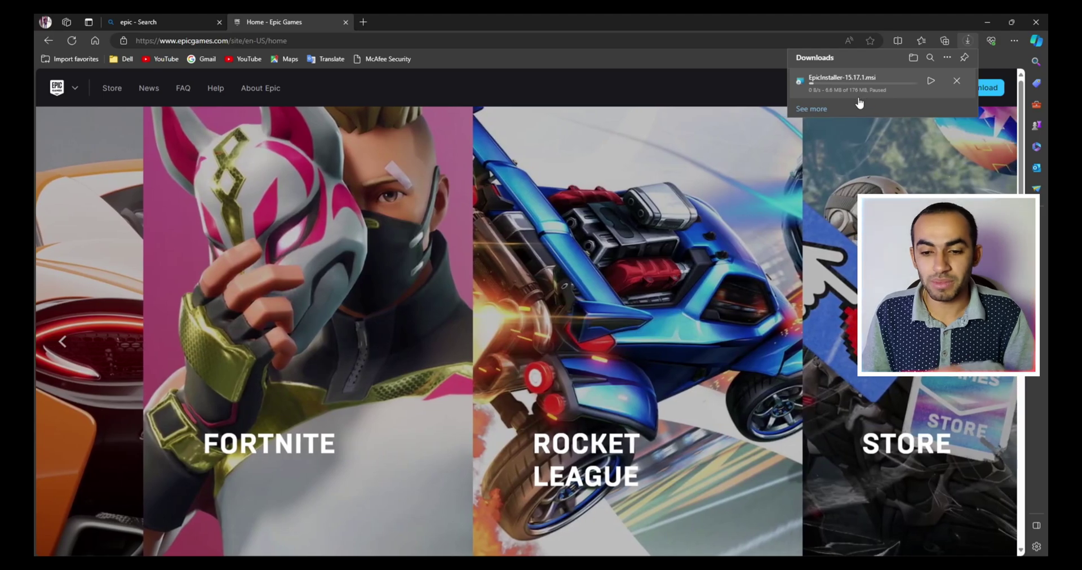
click(956, 80)
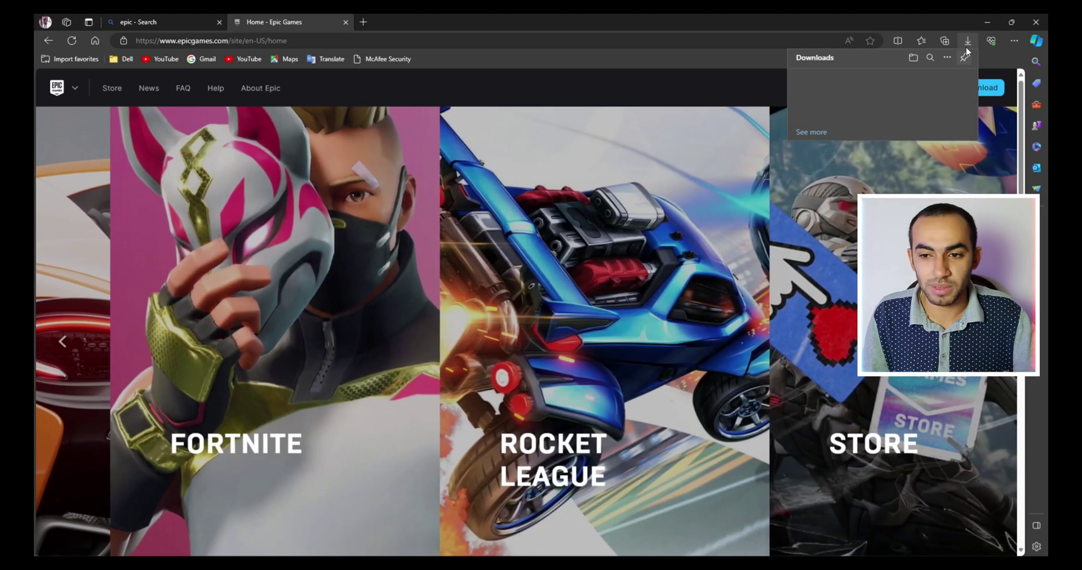
click(969, 40)
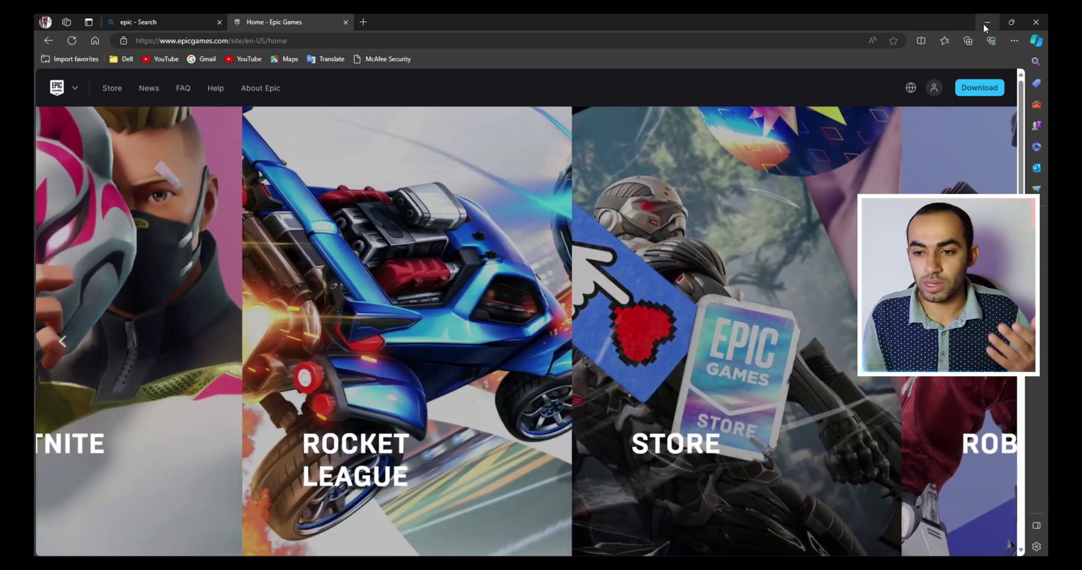
Step: Switch to the Epic Games Launcher and view the Free Games section of the store's Discover page
click(987, 23)
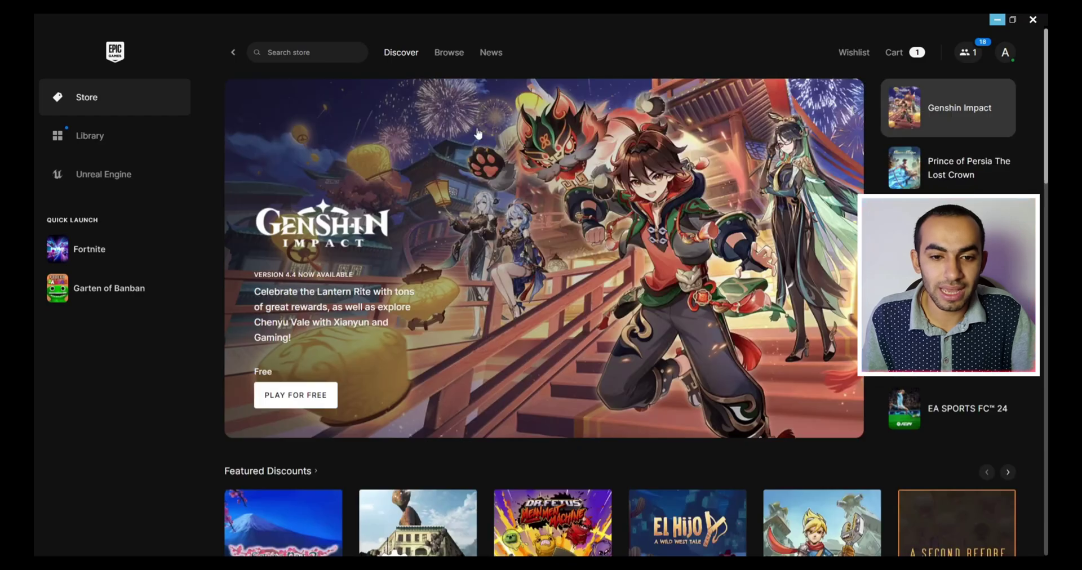
click(435, 51)
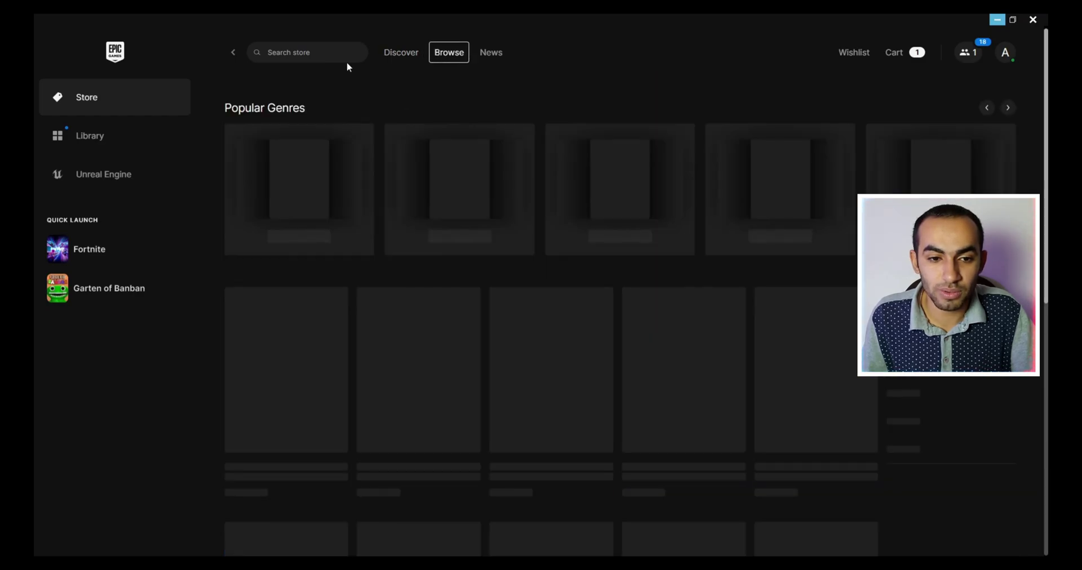
click(401, 52)
scroll(438, 248, down, 10)
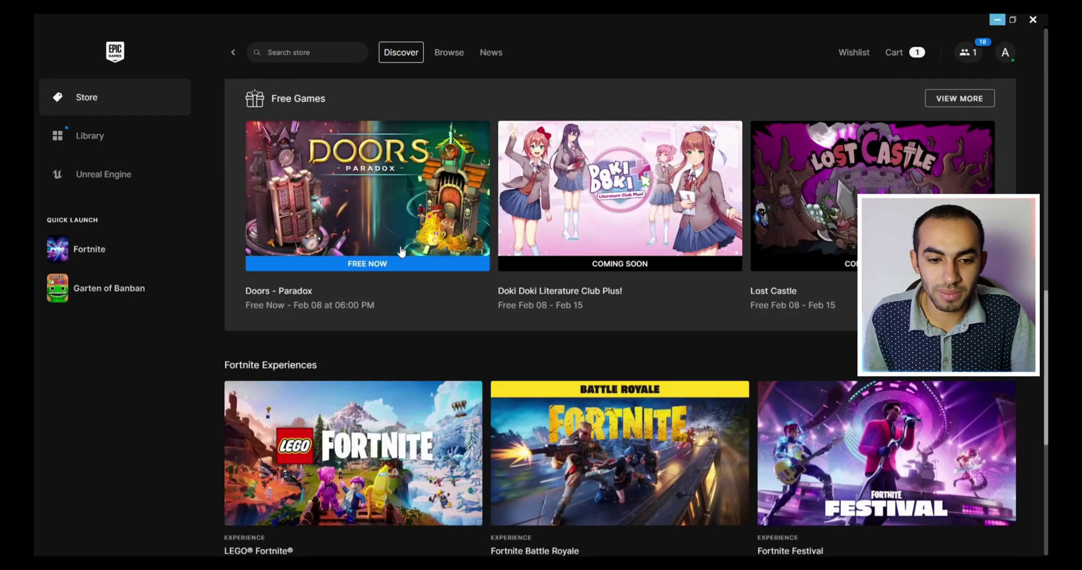
scroll(417, 242, up, 1)
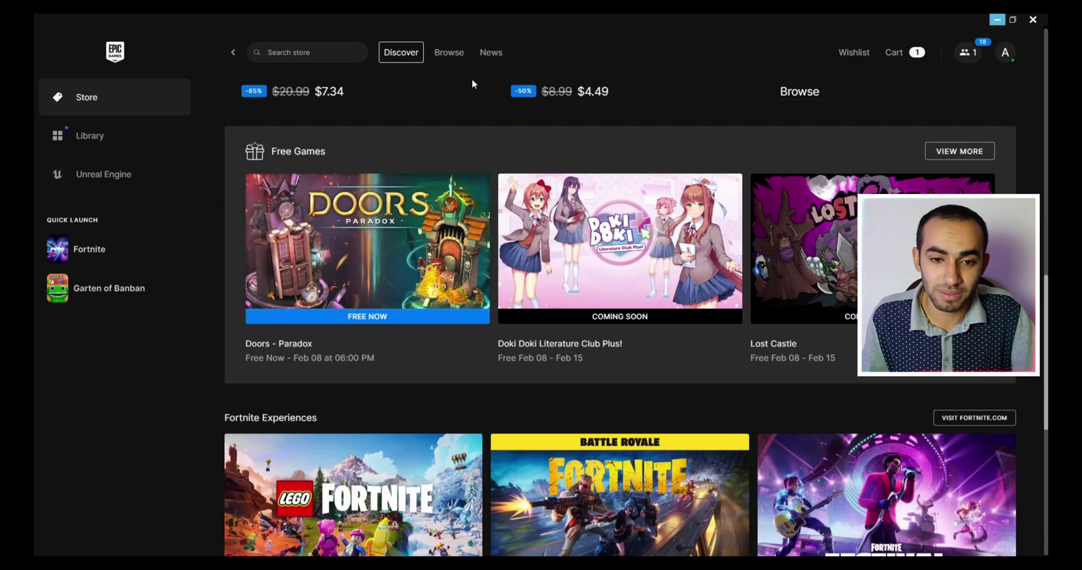
Step: Open the store's Browse catalogue and filter it by price to show only free titles
click(450, 57)
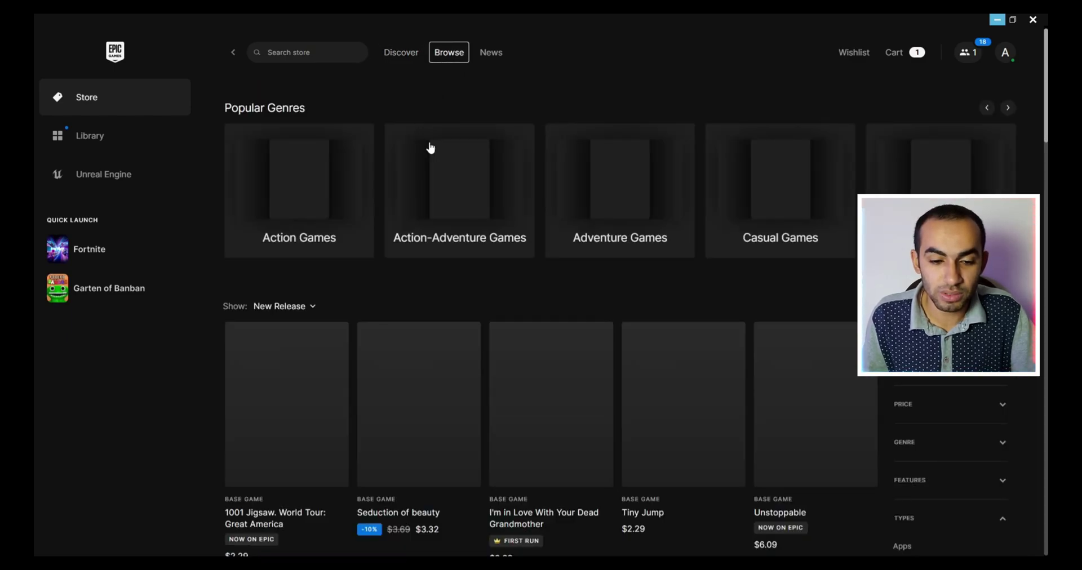
scroll(516, 302, down, 3)
scroll(515, 302, down, 4)
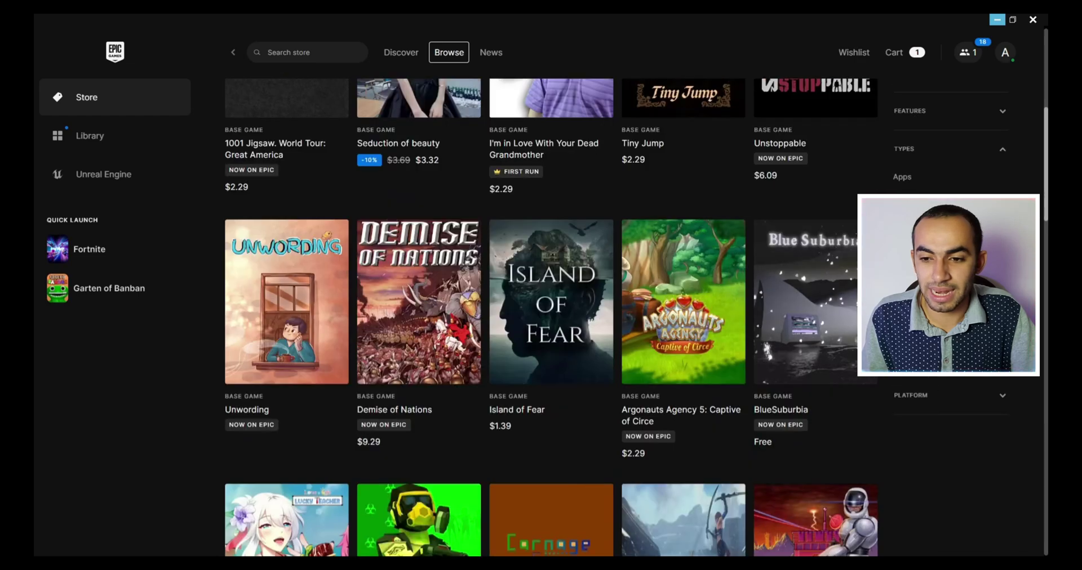
scroll(516, 303, up, 4)
scroll(516, 303, down, 5)
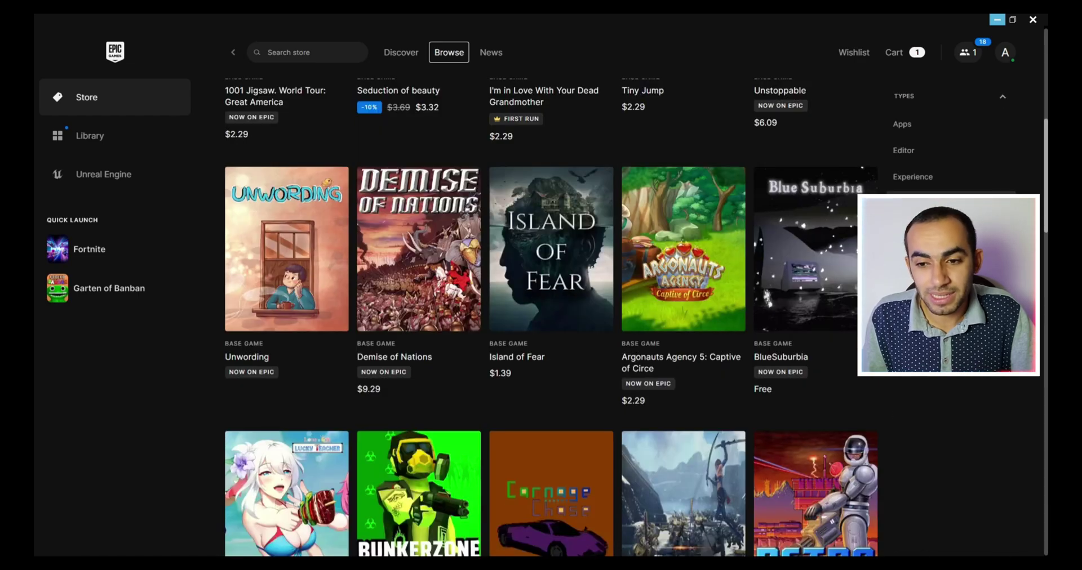
scroll(516, 303, up, 1)
scroll(975, 187, up, 3)
scroll(975, 187, down, 3)
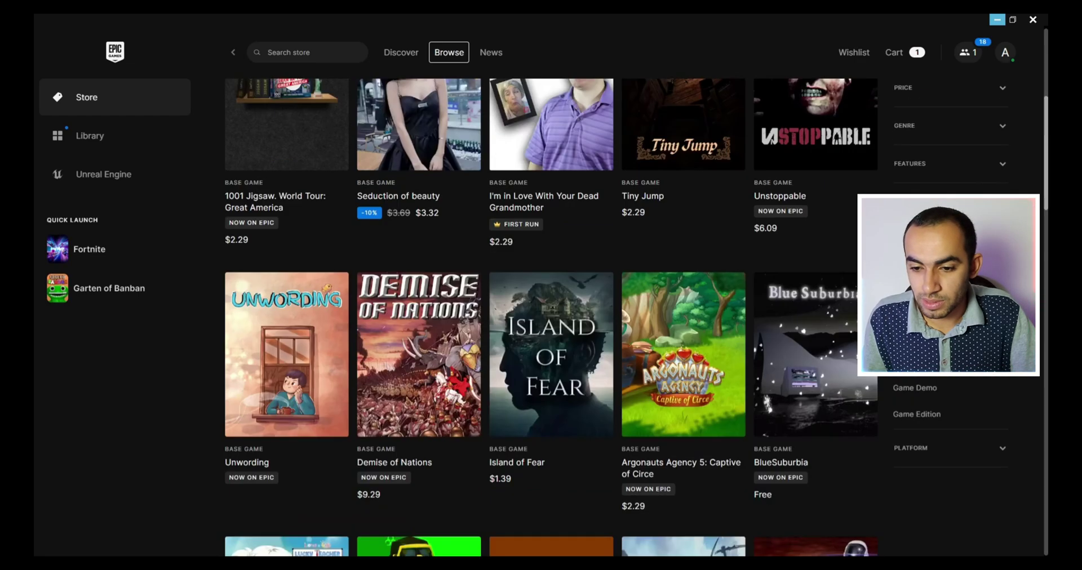
click(975, 187)
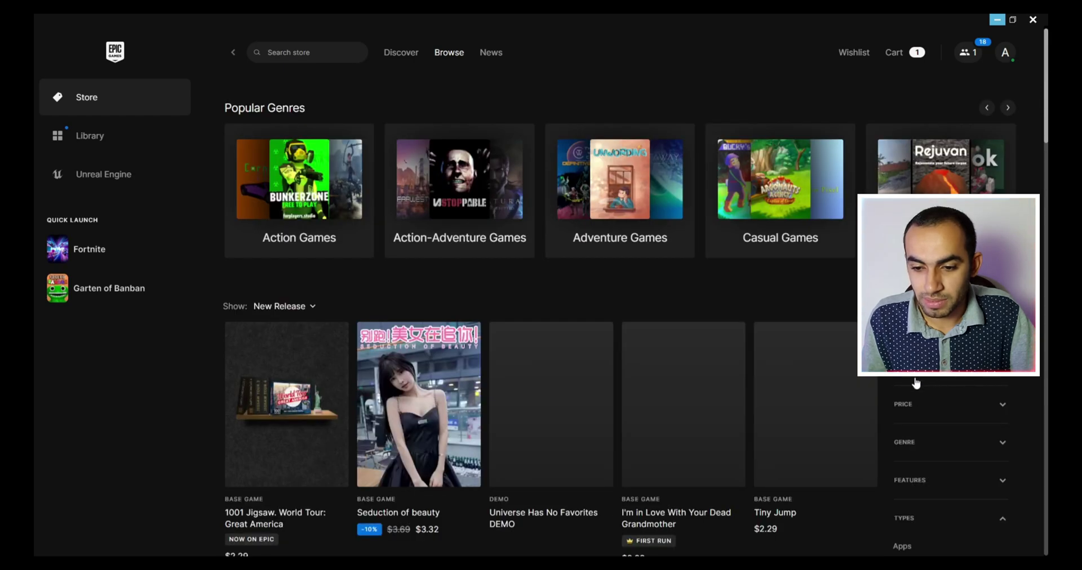
click(920, 430)
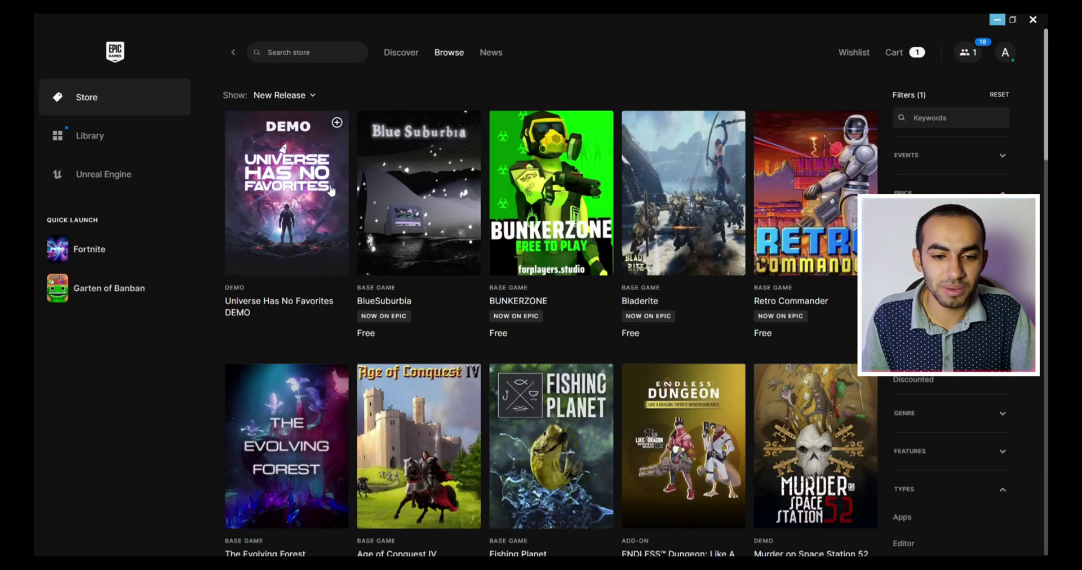
Step: Look through the free titles, view the Monke Island: Rise of the Beast page and return to the filtered list
scroll(633, 239, down, 1)
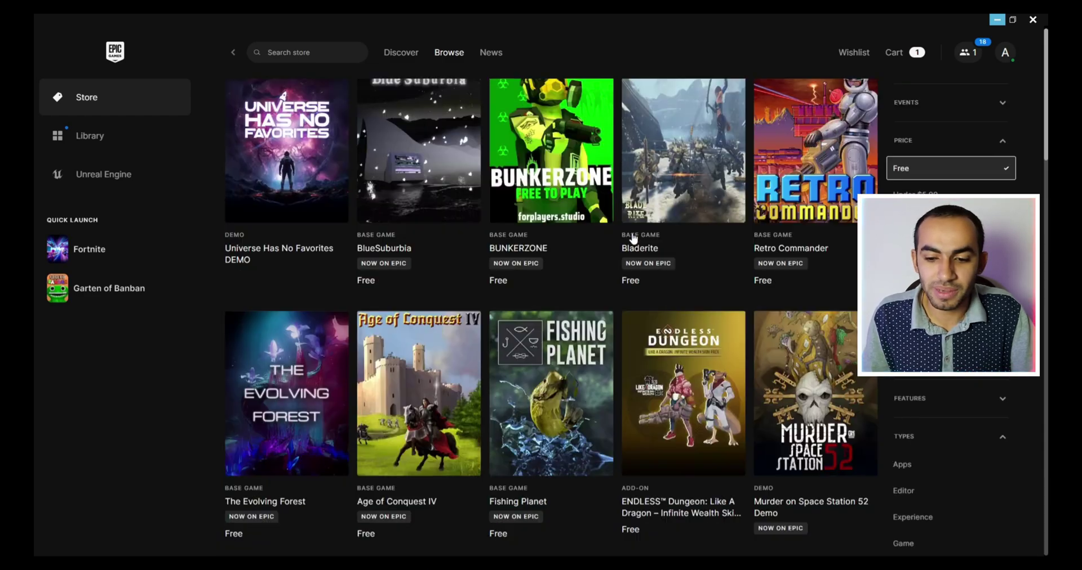
scroll(633, 238, down, 2)
scroll(529, 239, down, 2)
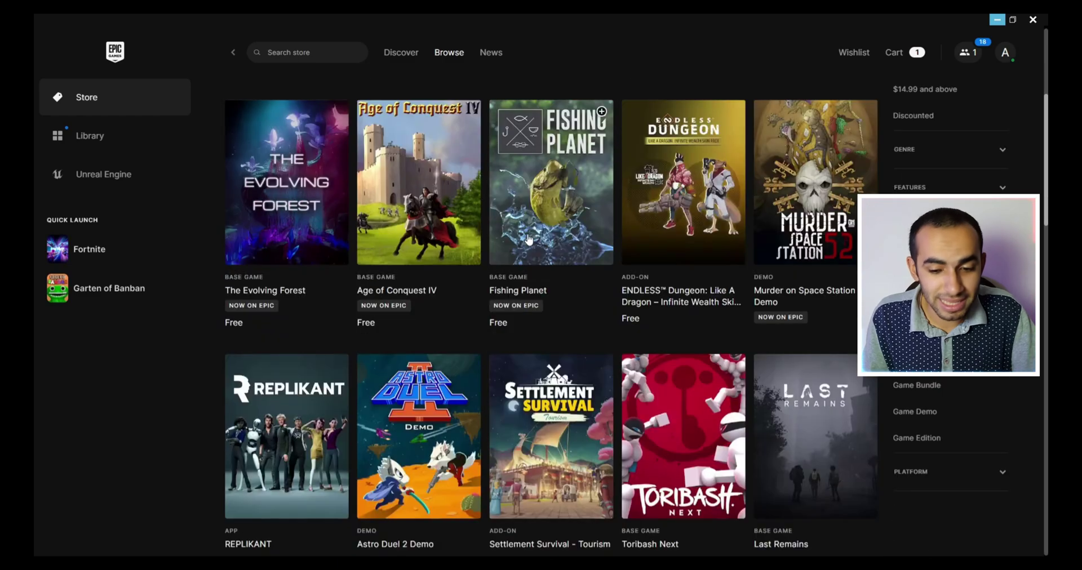
scroll(493, 228, down, 2)
scroll(493, 232, down, 3)
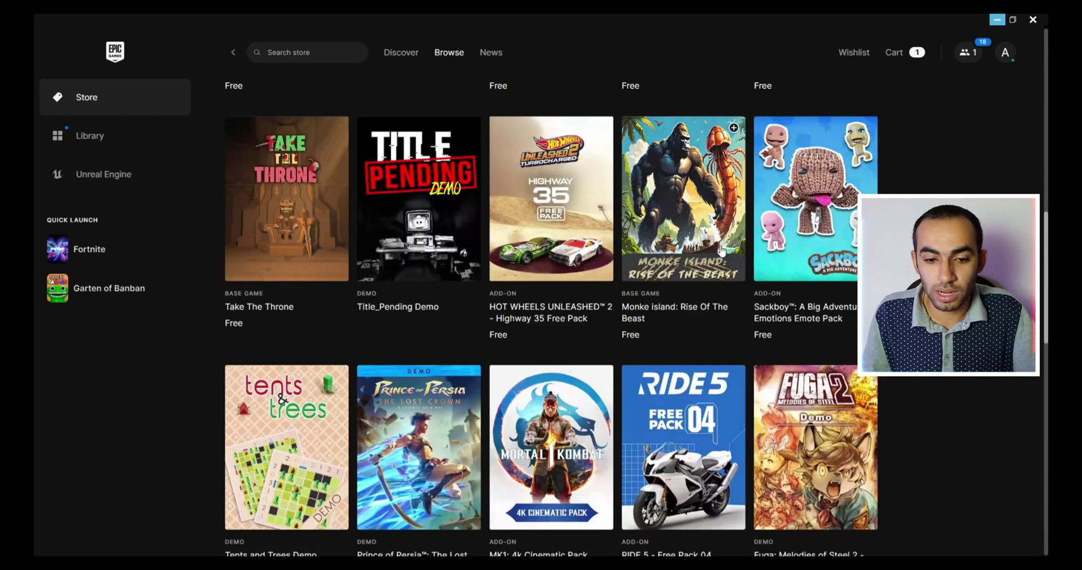
click(699, 239)
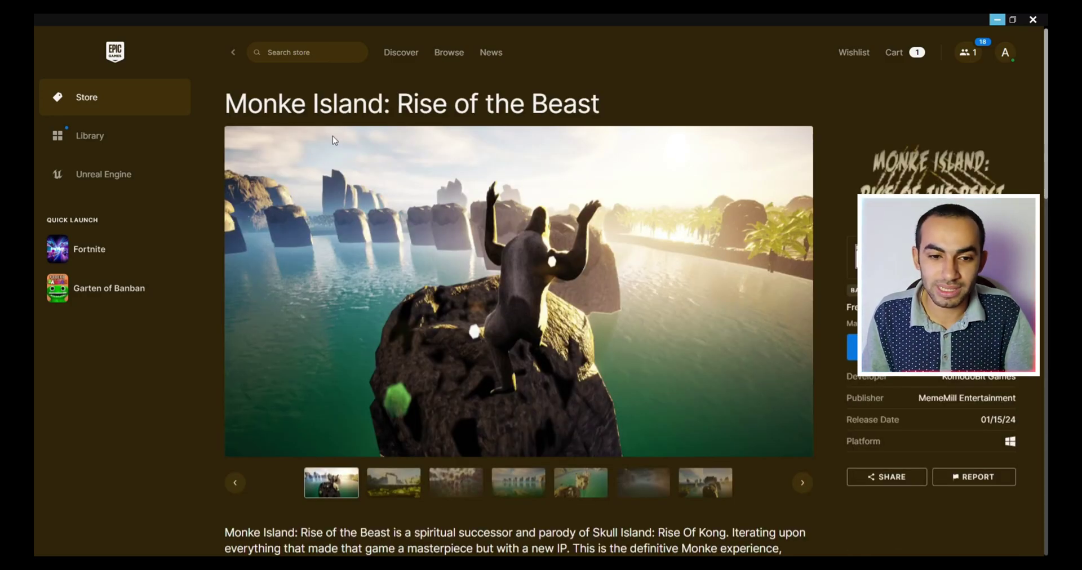
key(alt+Left)
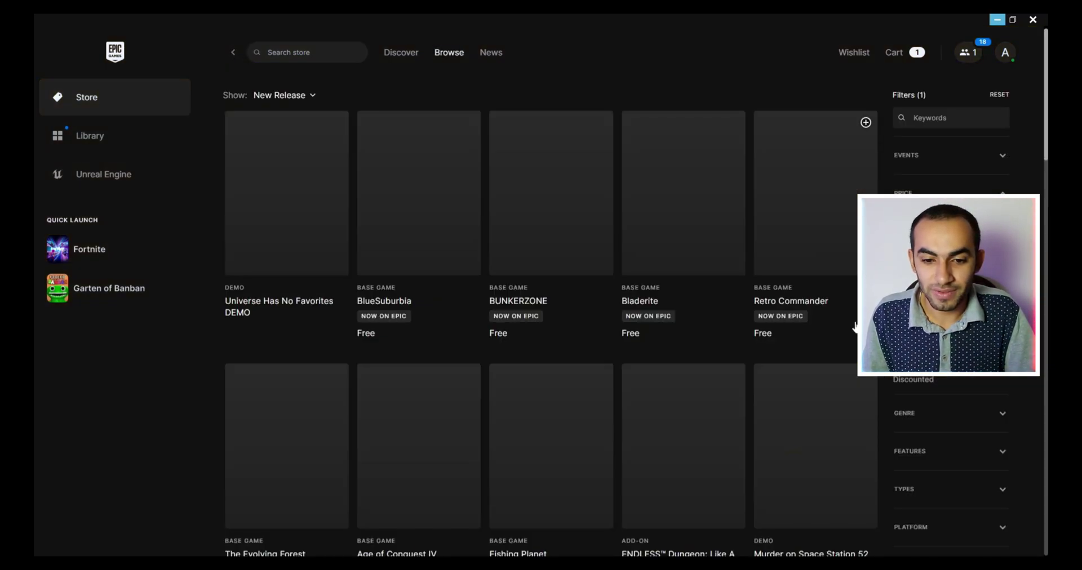
Step: Look through the first page of free titles down to the page numbers
scroll(811, 315, down, 10)
scroll(821, 309, down, 5)
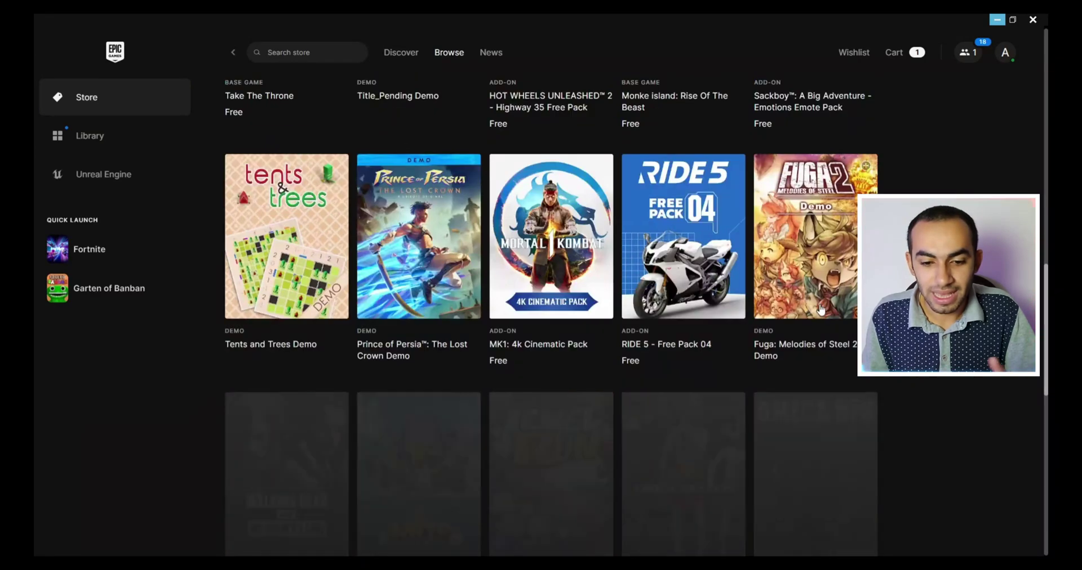
scroll(820, 309, down, 5)
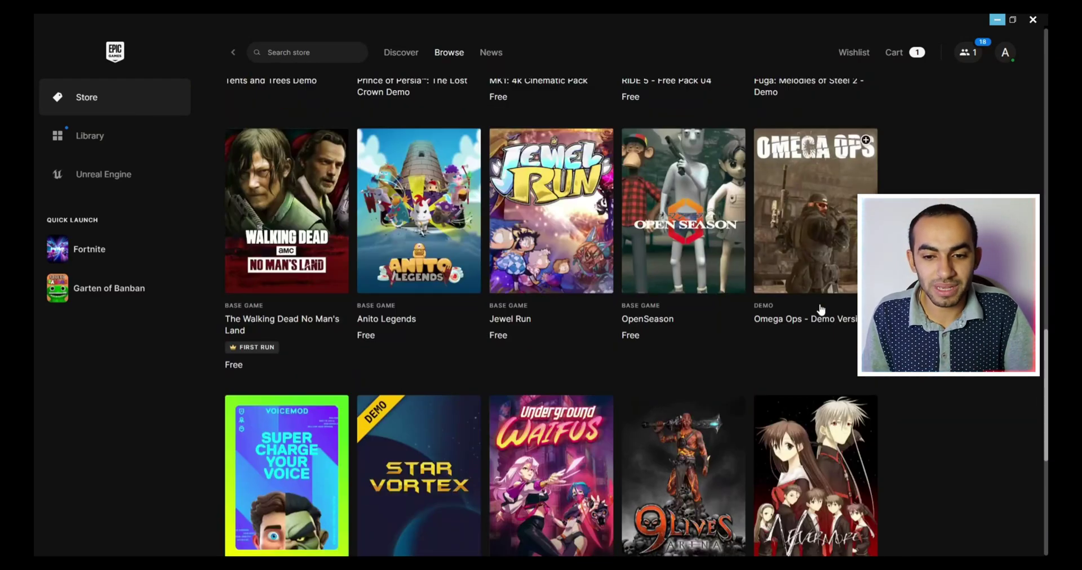
scroll(820, 309, down, 6)
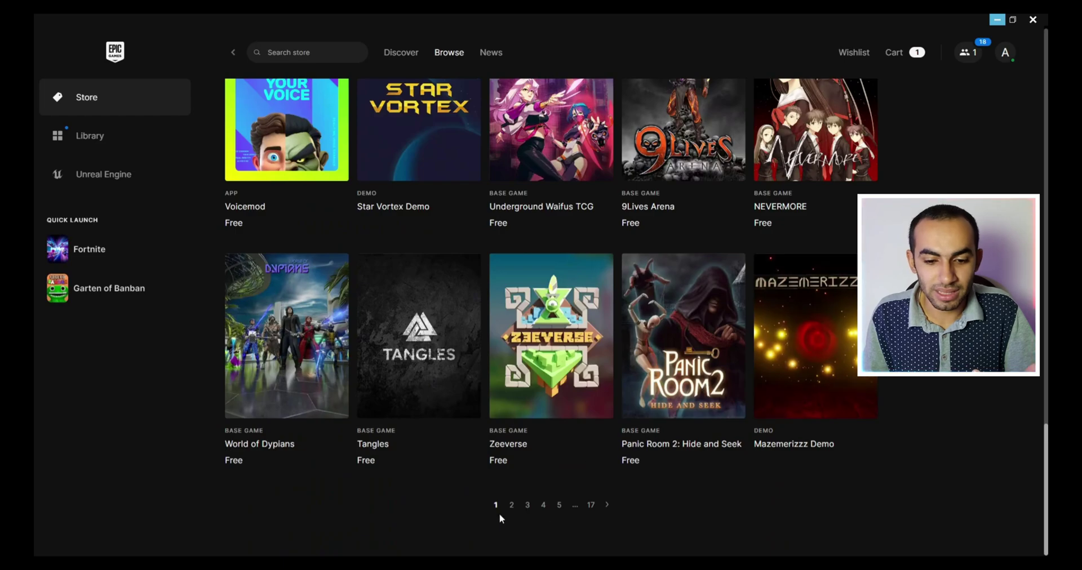
Step: Open page 2 of the free titles in the store catalogue and look through its games
click(511, 505)
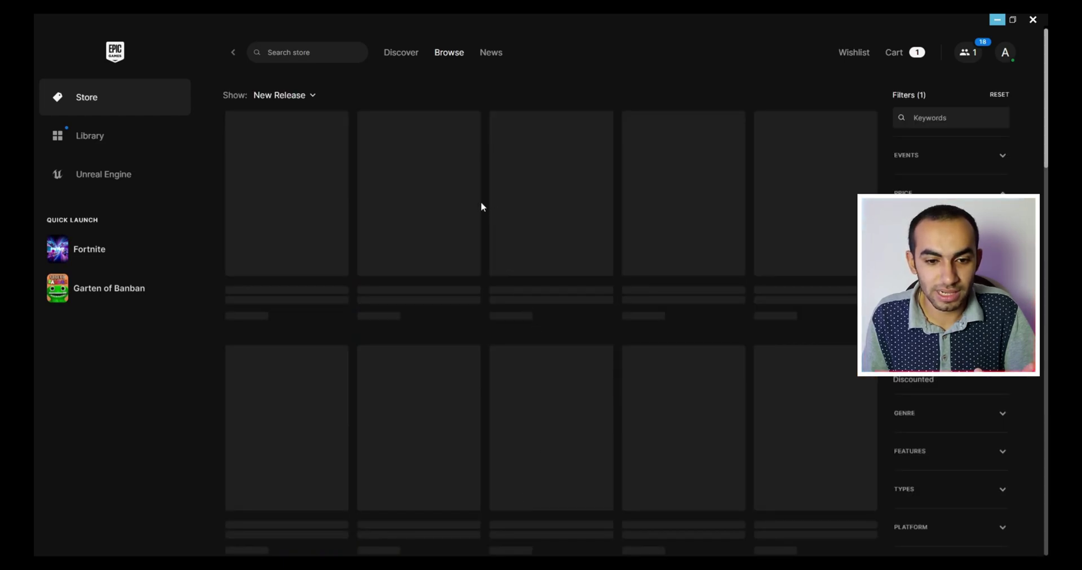
scroll(744, 257, down, 4)
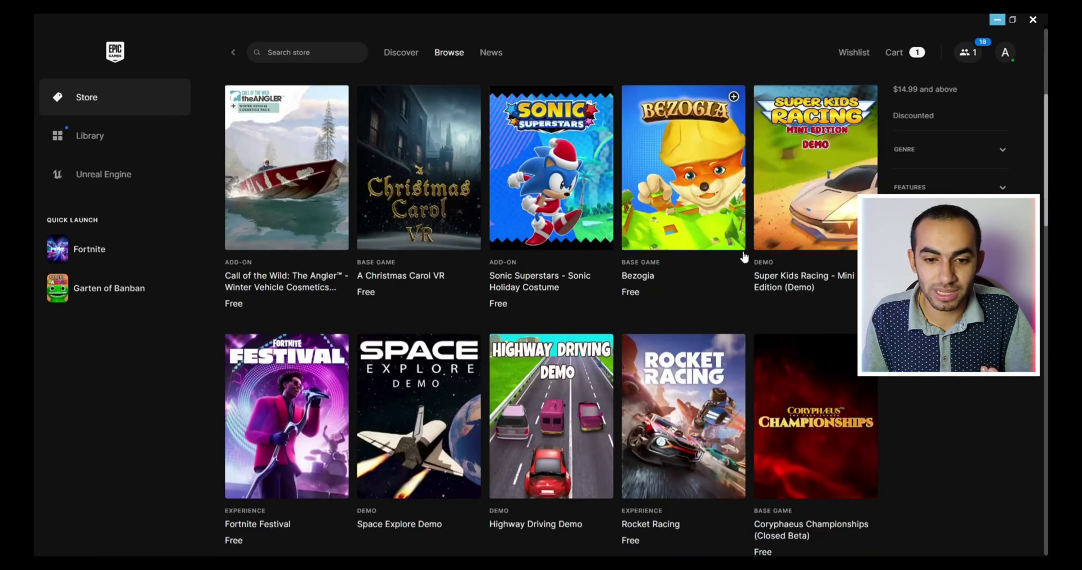
scroll(744, 257, down, 4)
scroll(744, 256, up, 4)
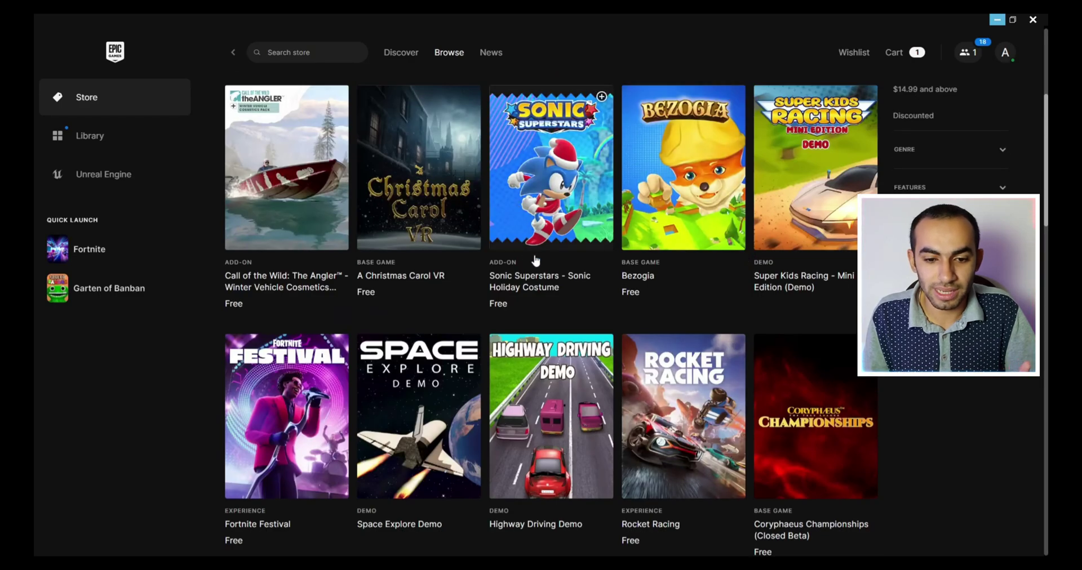
scroll(536, 262, down, 2)
scroll(496, 284, down, 3)
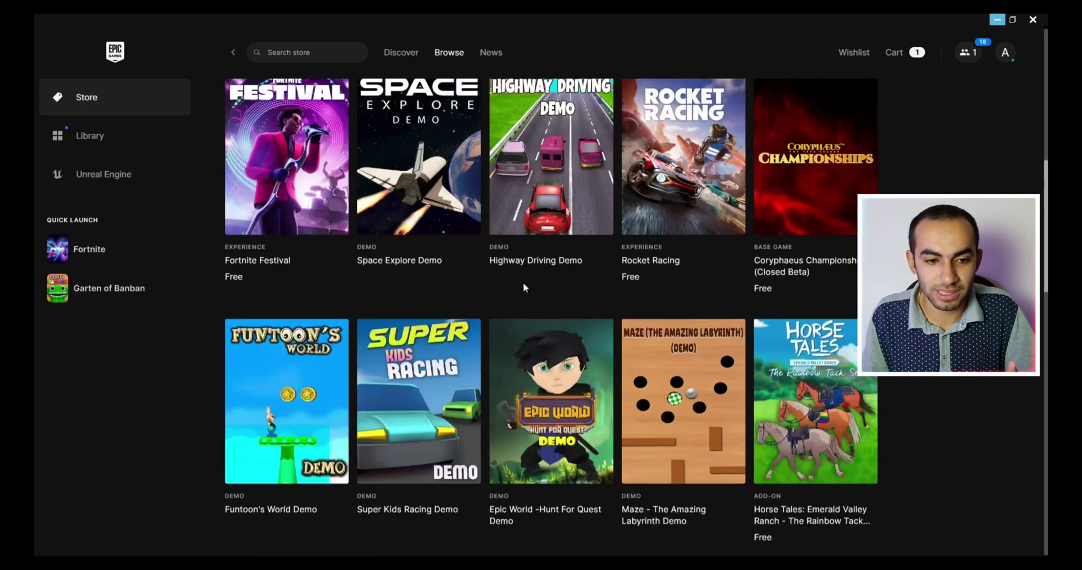
scroll(524, 288, down, 10)
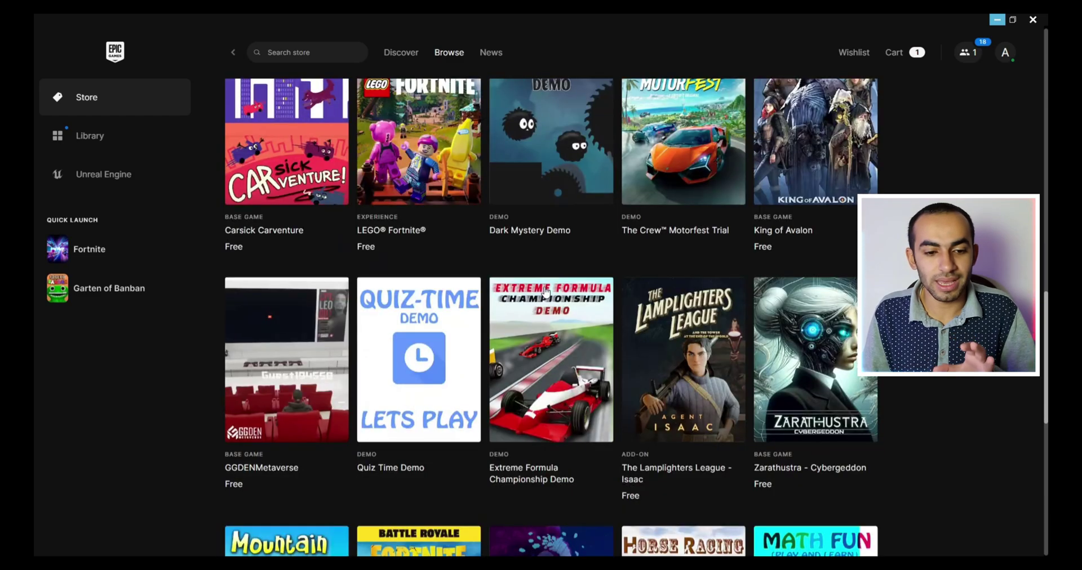
scroll(545, 291, down, 9)
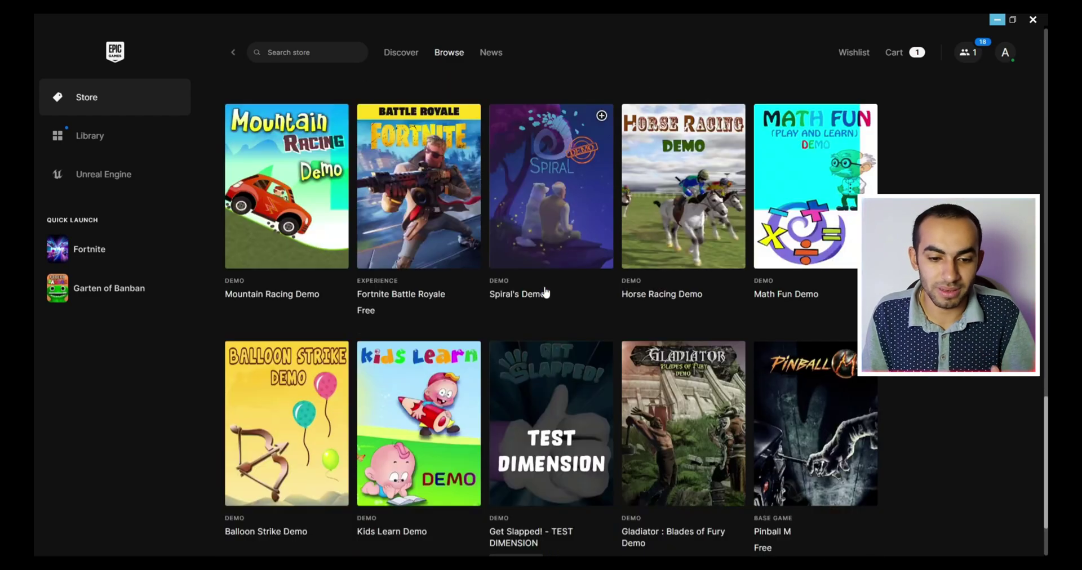
scroll(545, 291, down, 3)
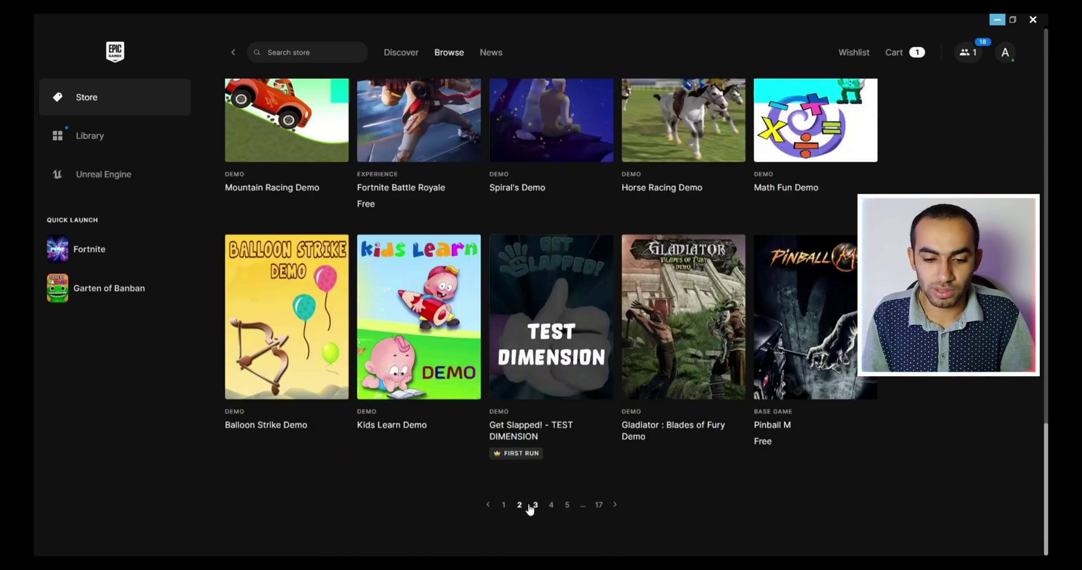
Step: Open page 3 of the free titles and look through the games listed there
click(534, 506)
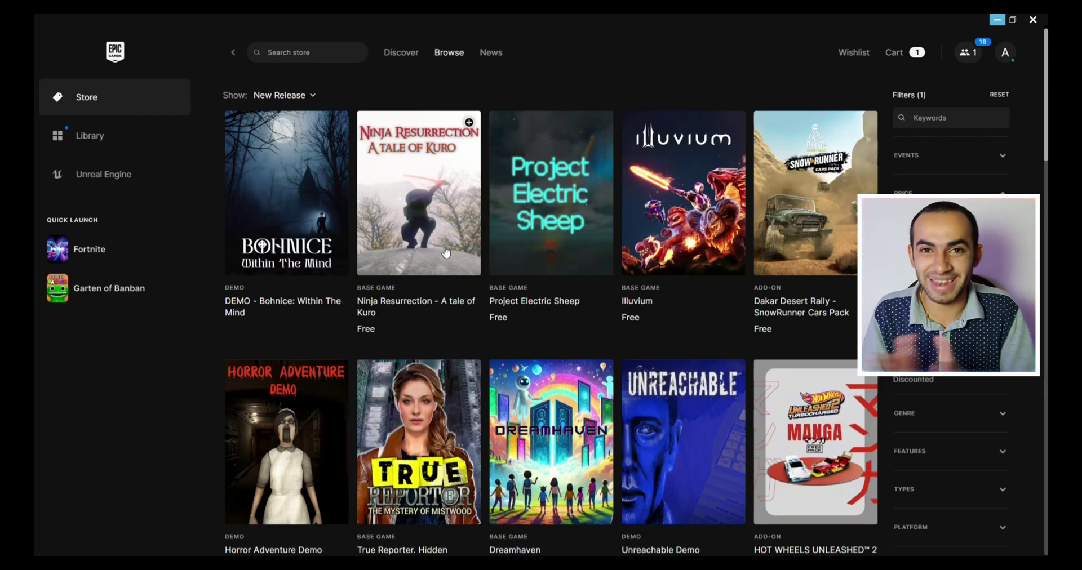
scroll(445, 252, down, 3)
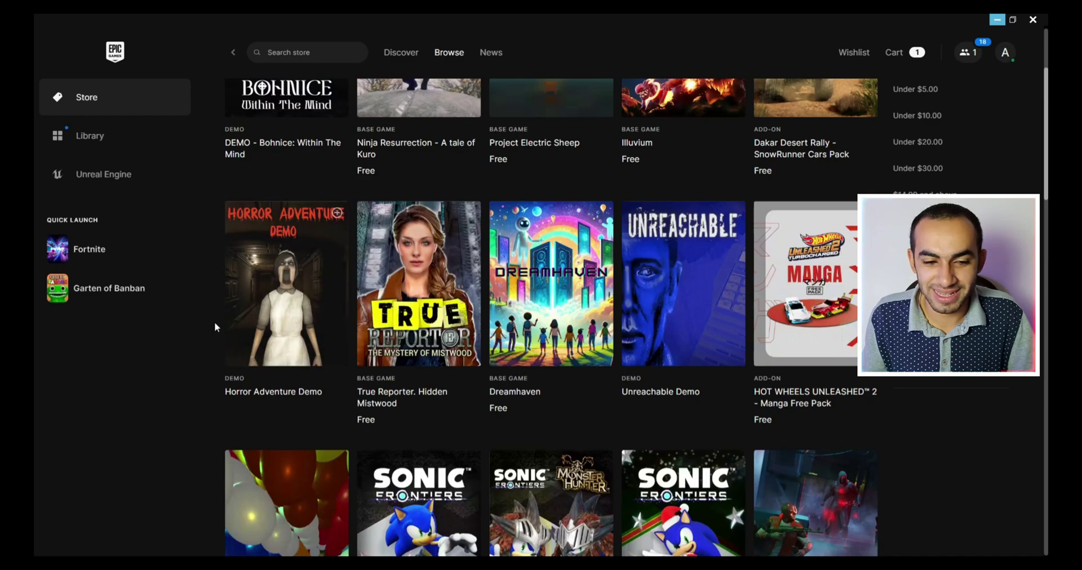
scroll(218, 321, down, 4)
scroll(658, 345, down, 12)
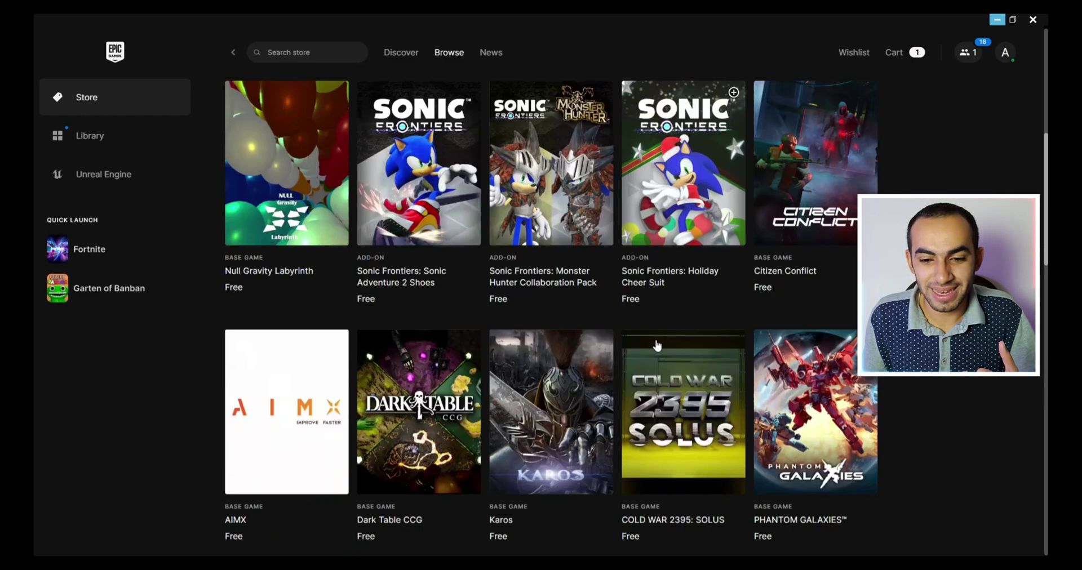
scroll(658, 345, down, 7)
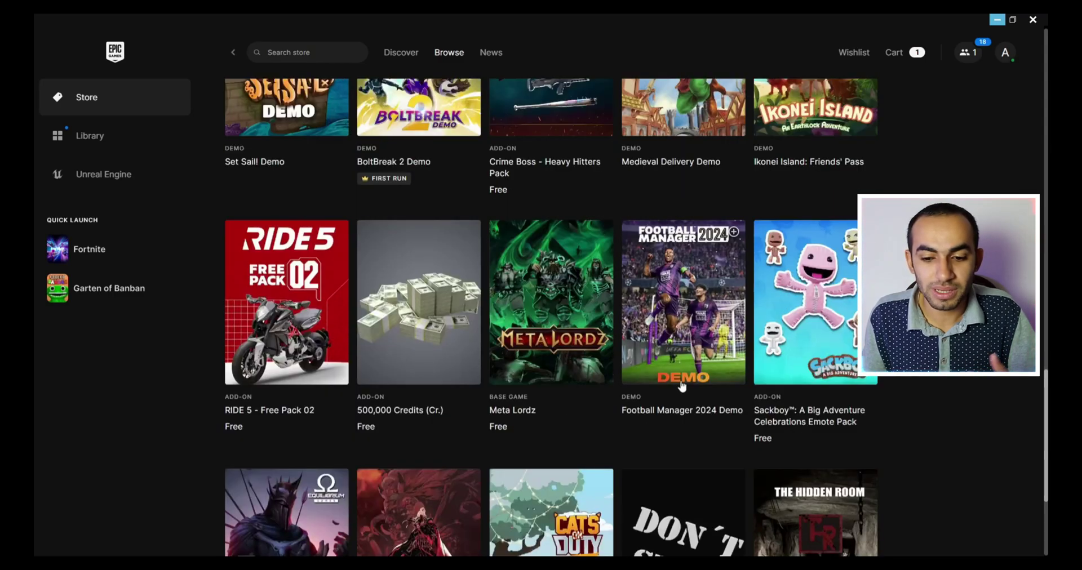
scroll(506, 350, down, 4)
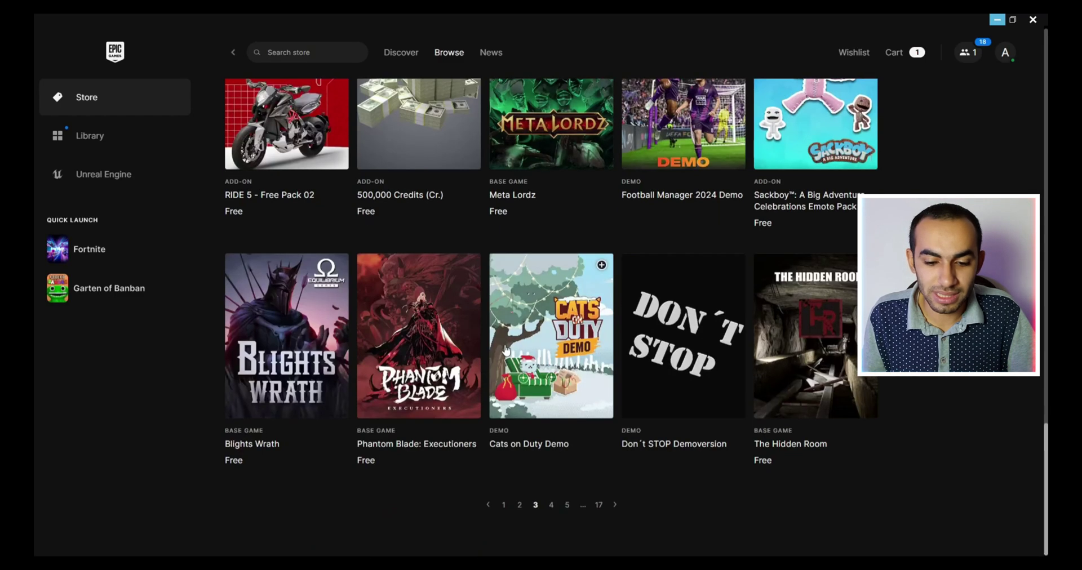
Step: Open page 4 of the free titles and look through the games to the end of the page
click(552, 506)
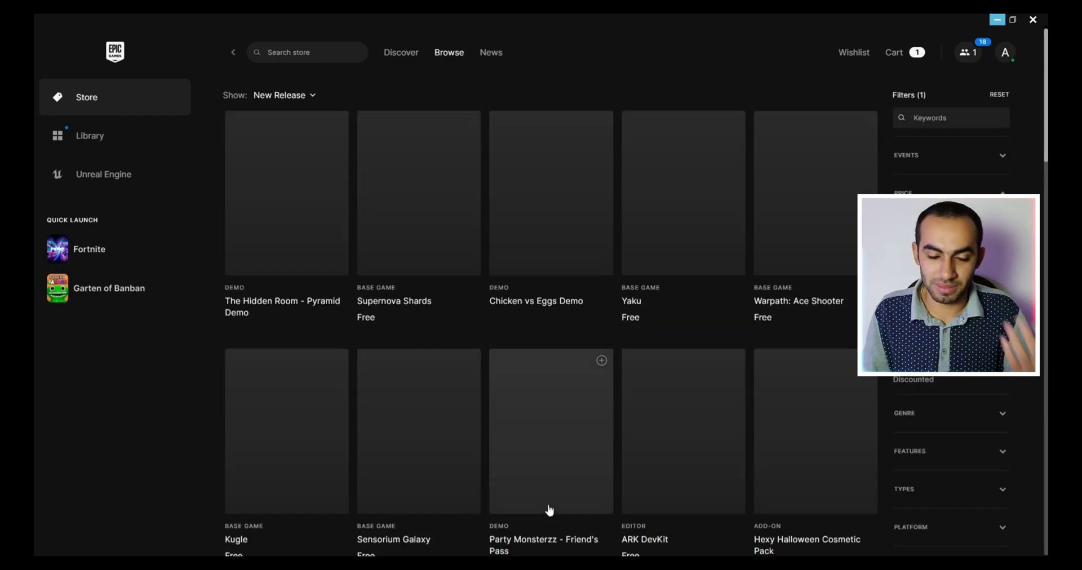
scroll(544, 396, down, 20)
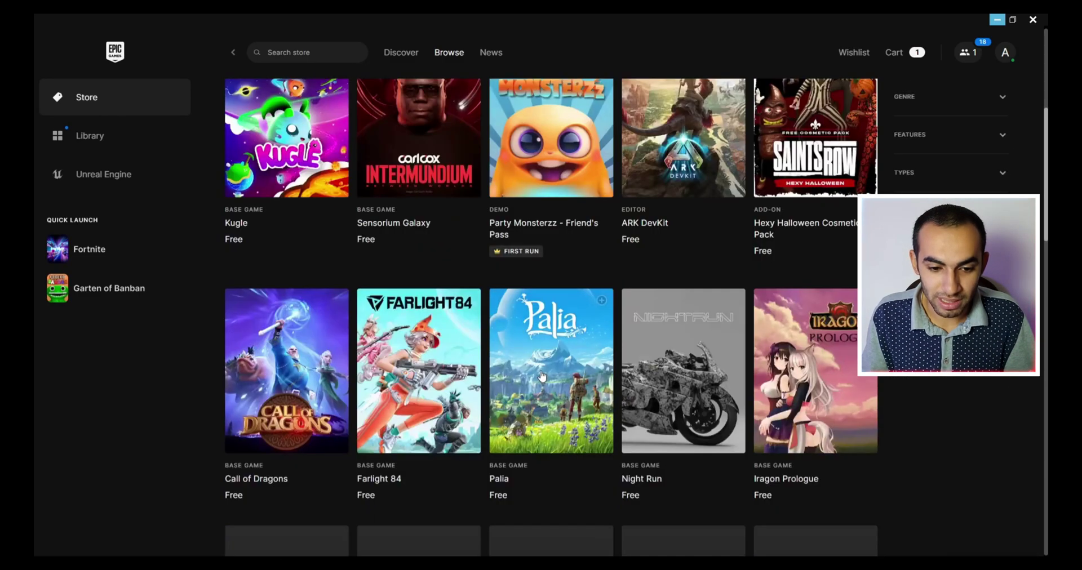
scroll(536, 380, down, 5)
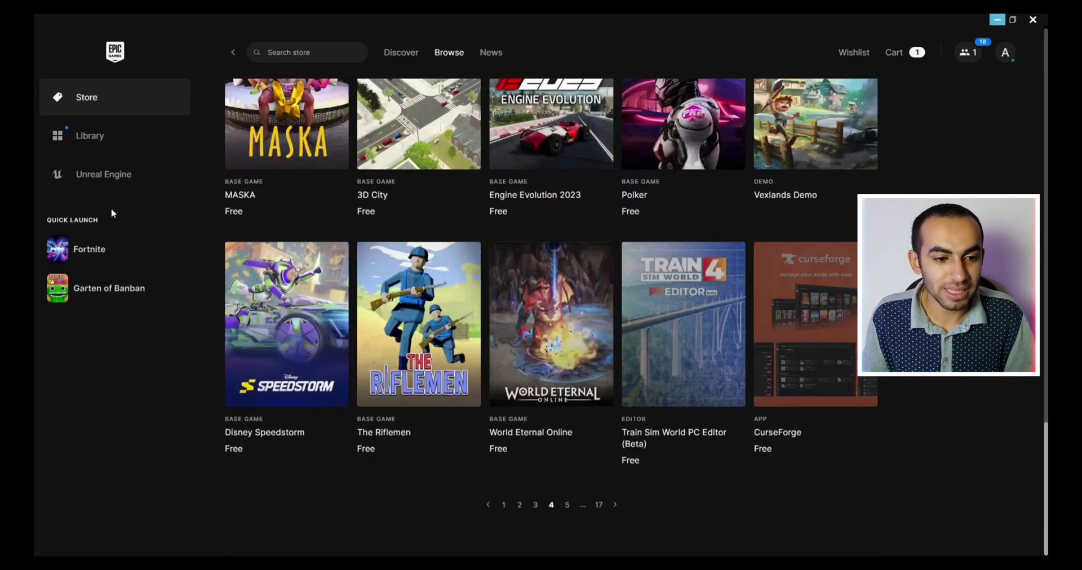
Step: Open the Library and look through the first page of owned games
click(134, 146)
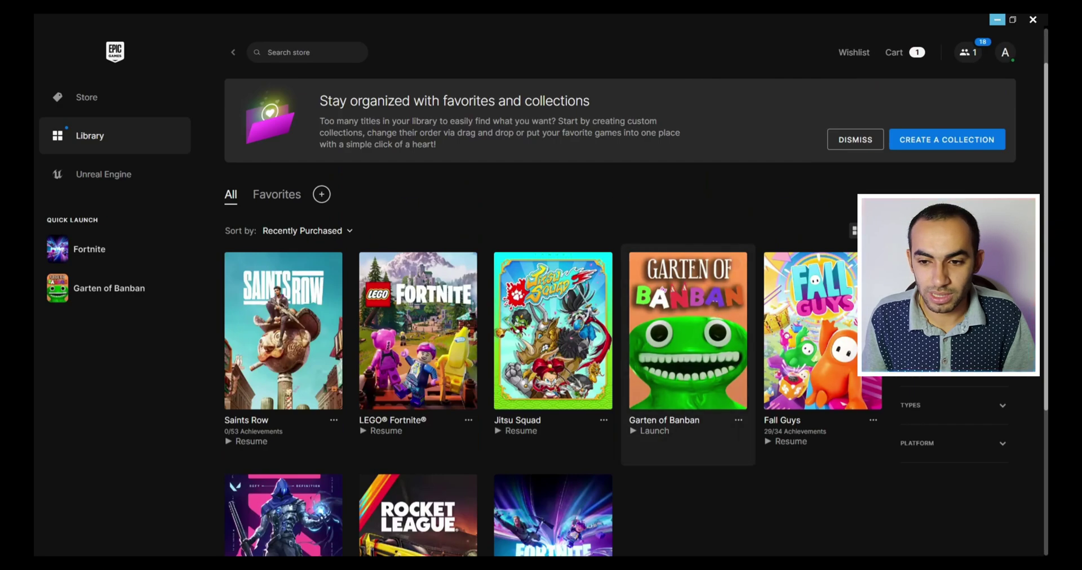
scroll(733, 265, down, 2)
scroll(733, 265, down, 15)
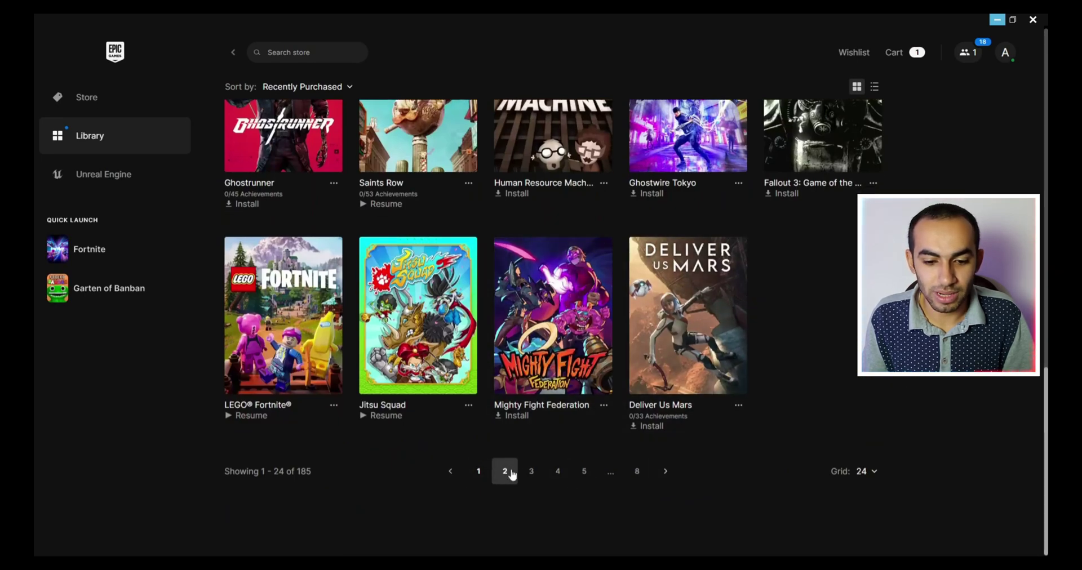
Step: Open page 2 of the Library and look through the owned games on it
click(514, 474)
scroll(681, 359, down, 3)
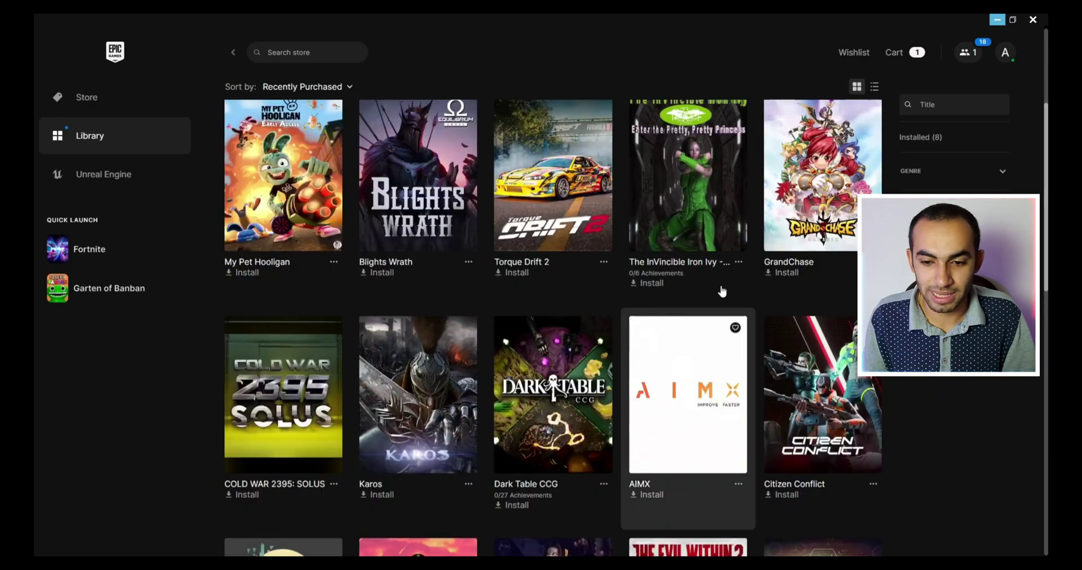
scroll(679, 271, down, 5)
scroll(679, 271, down, 8)
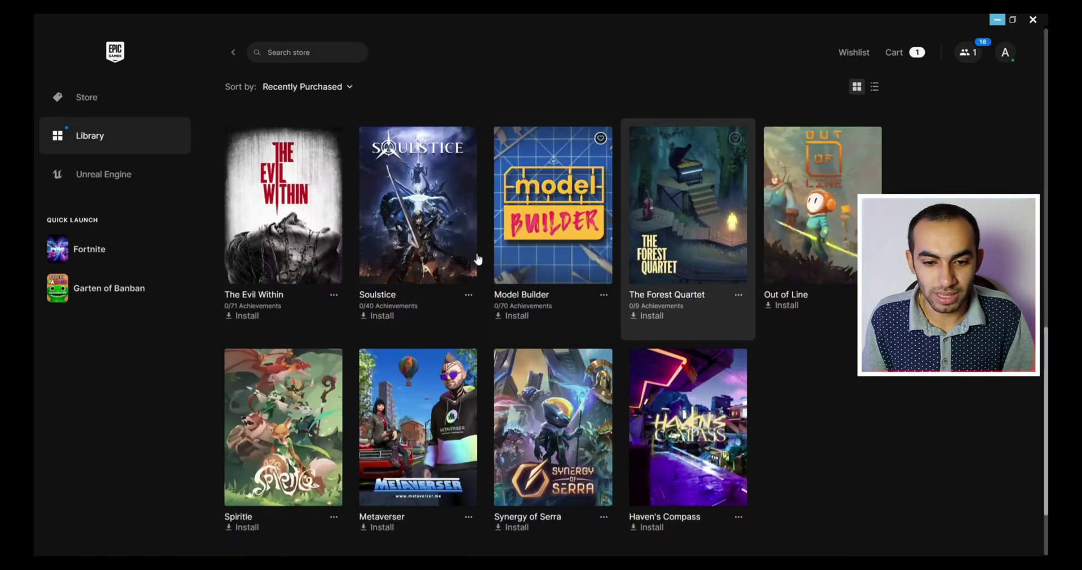
Step: Open page 4 of the Library and look through its games down to the page numbers
click(561, 476)
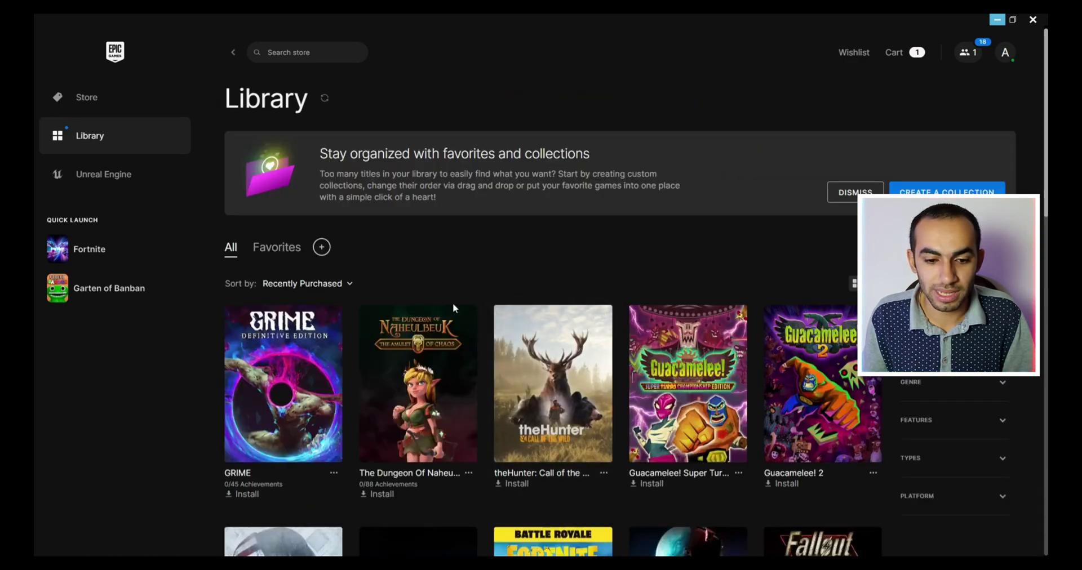
scroll(507, 367, down, 5)
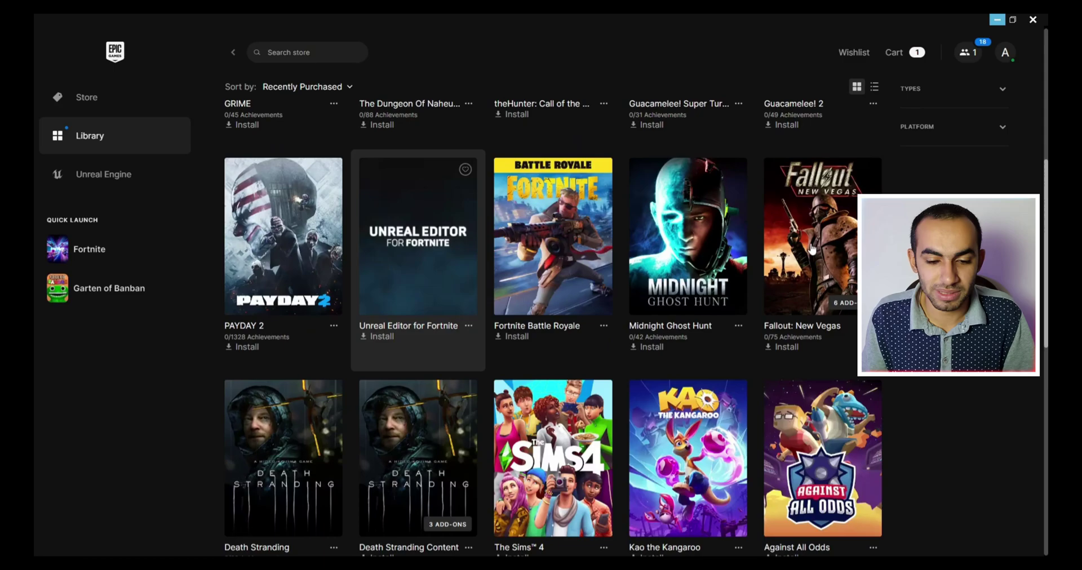
click(688, 457)
click(598, 398)
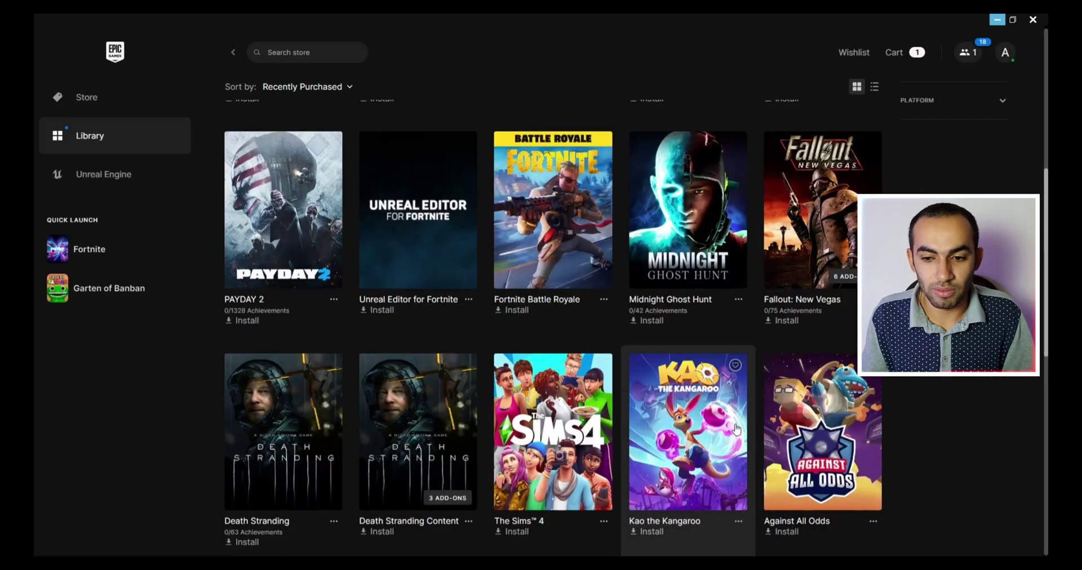
scroll(655, 458, down, 3)
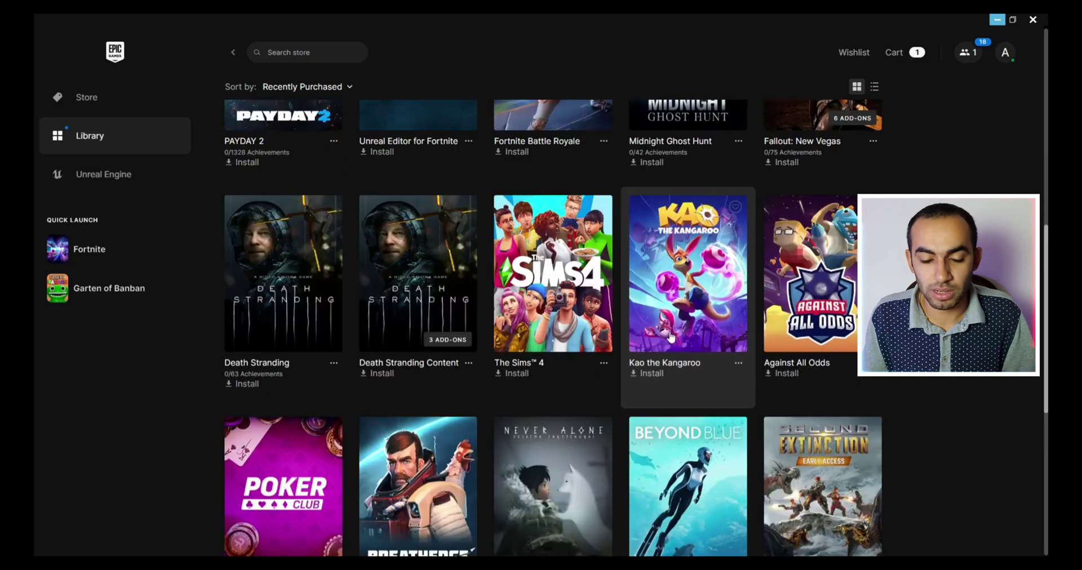
scroll(547, 437, down, 7)
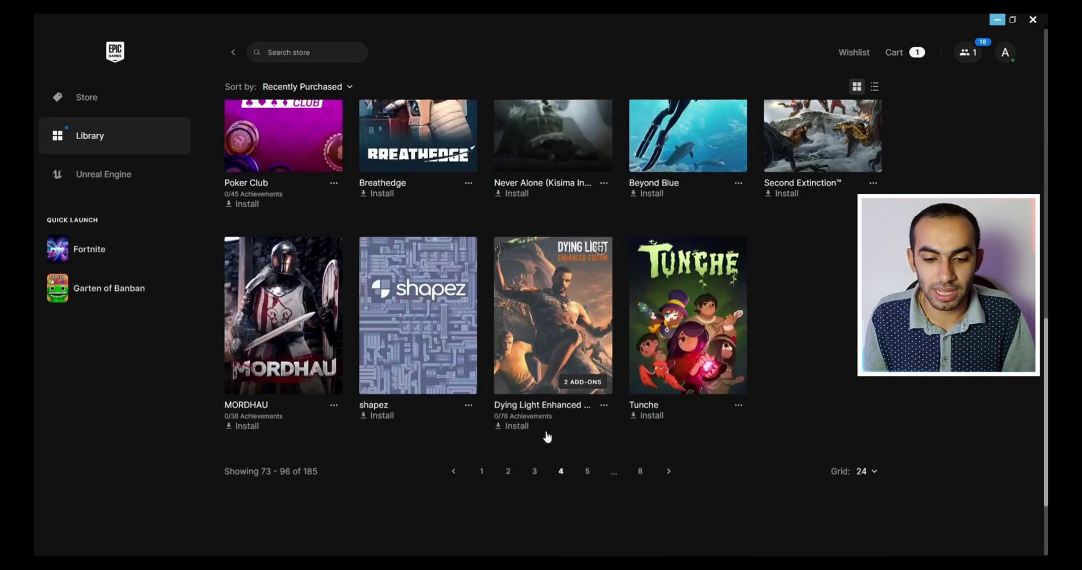
Step: Open page 8, the last page of the Library, and look through its games
click(638, 474)
scroll(624, 395, down, 5)
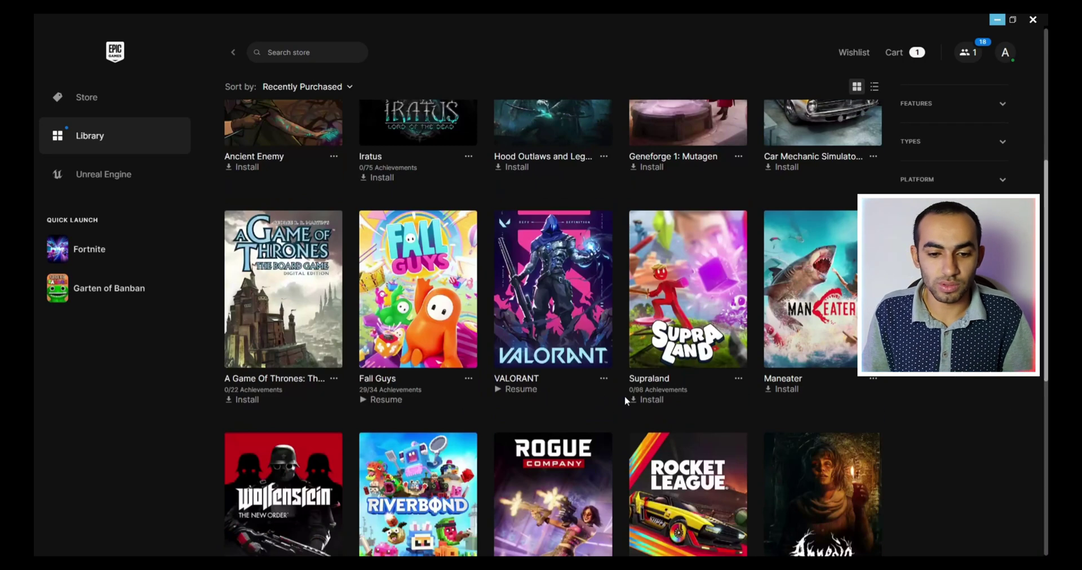
scroll(625, 396, down, 1)
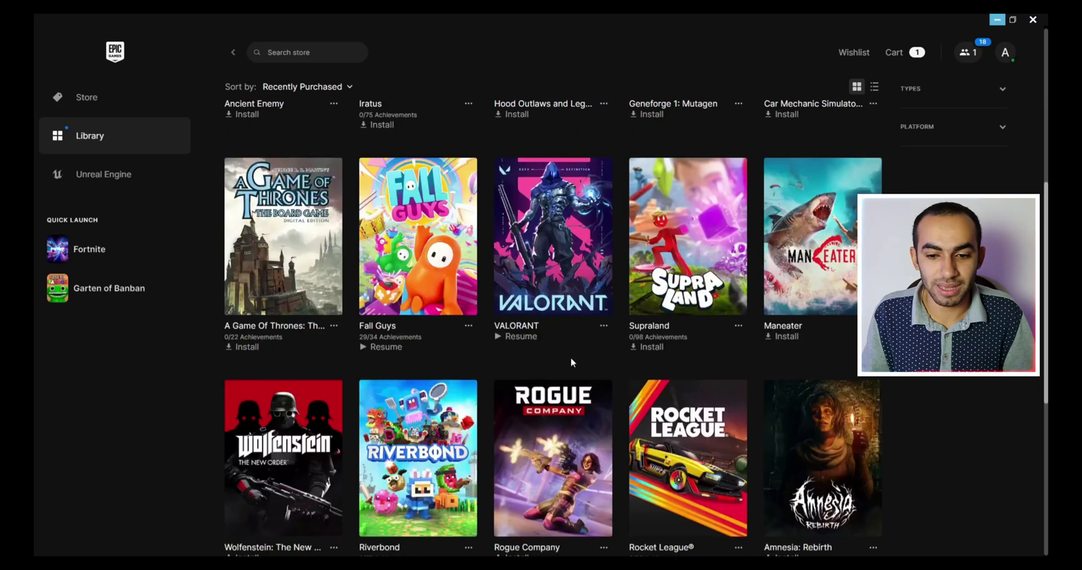
Step: Resume the Fall Guys update from the Library, and cancel it in the downloads view
click(450, 287)
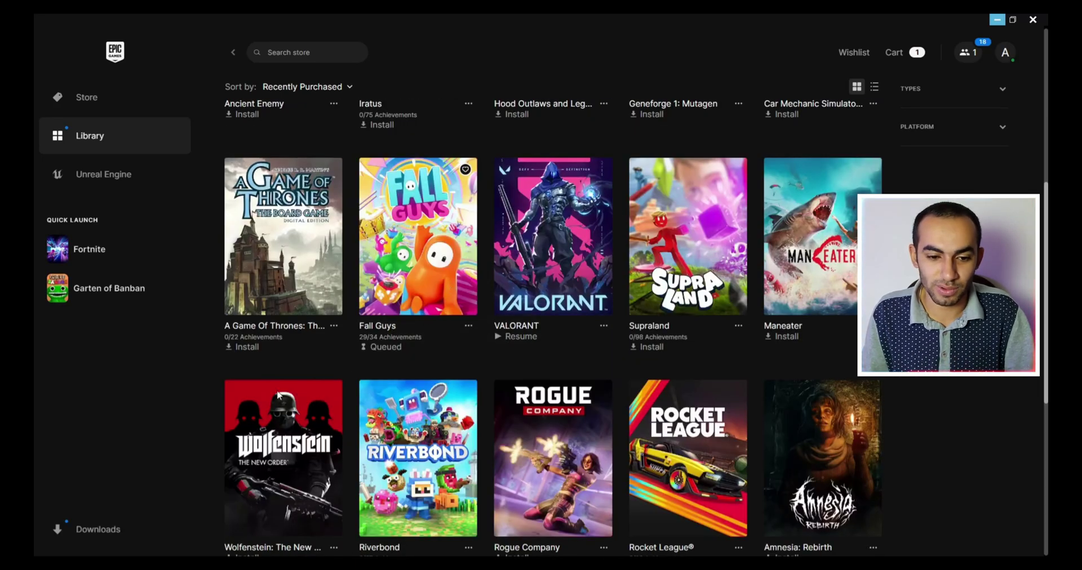
click(87, 530)
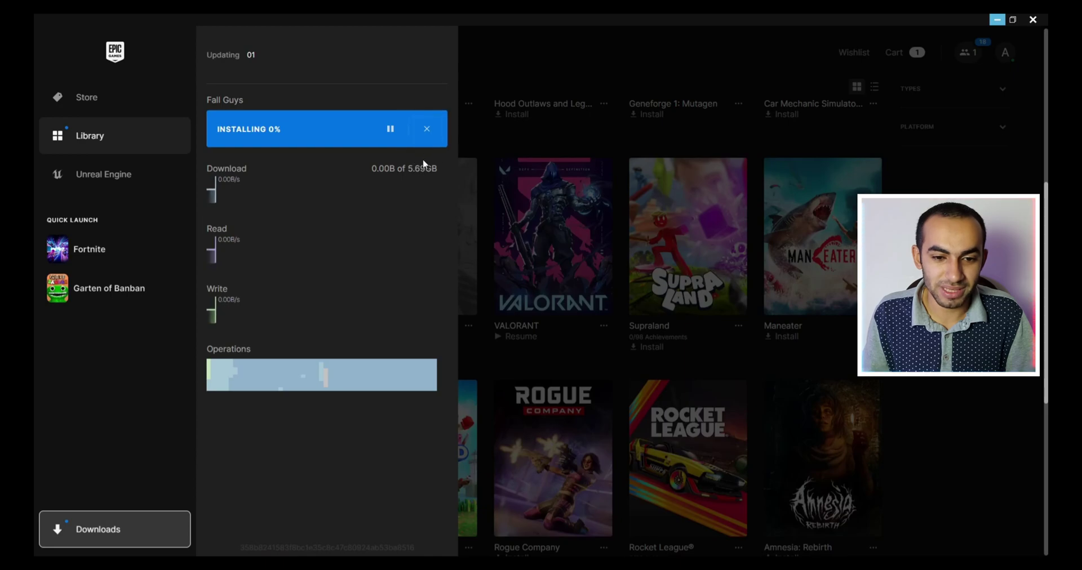
click(427, 128)
click(566, 120)
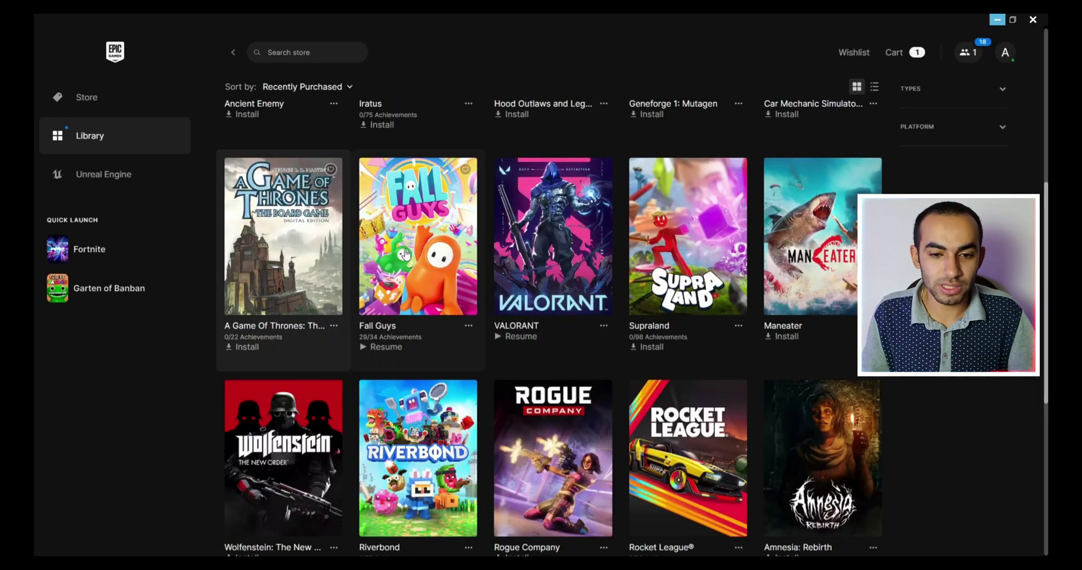
scroll(405, 254, up, 2)
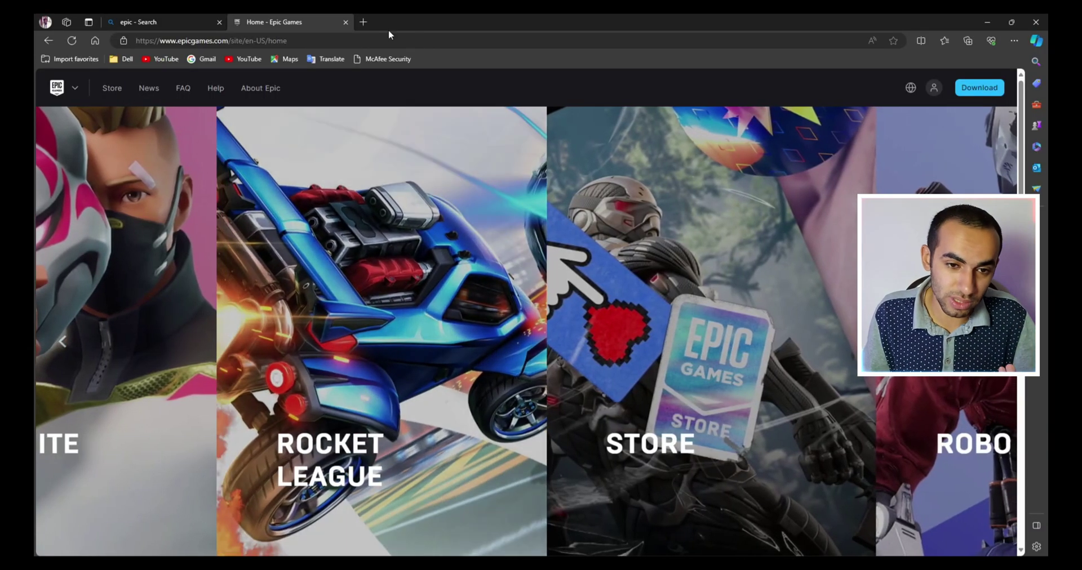
Step: Search the web for "SSTEAM" in a new browser tab and open the Welcome to Steam result
click(364, 22)
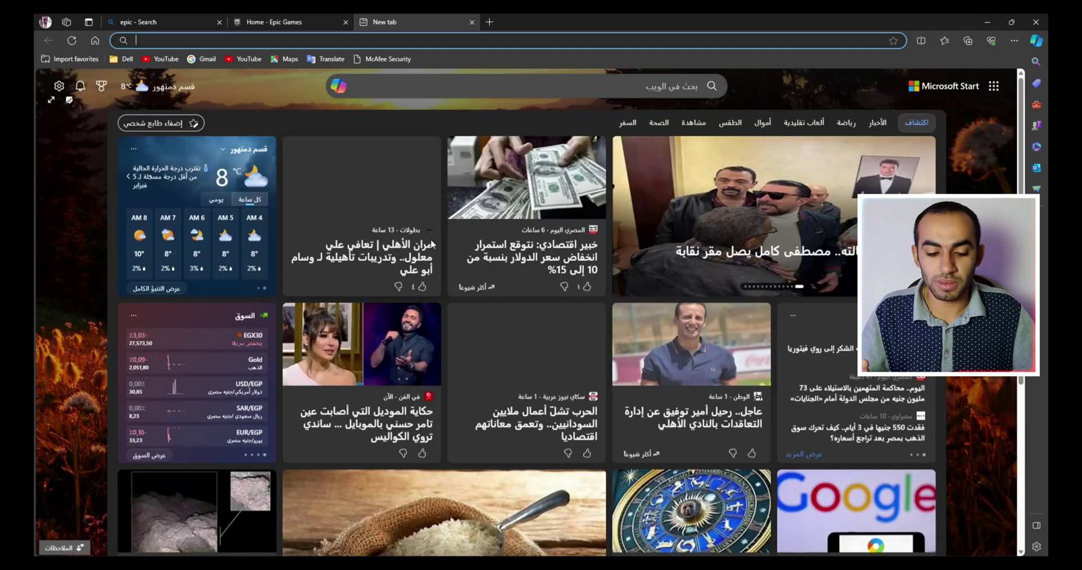
text(s)
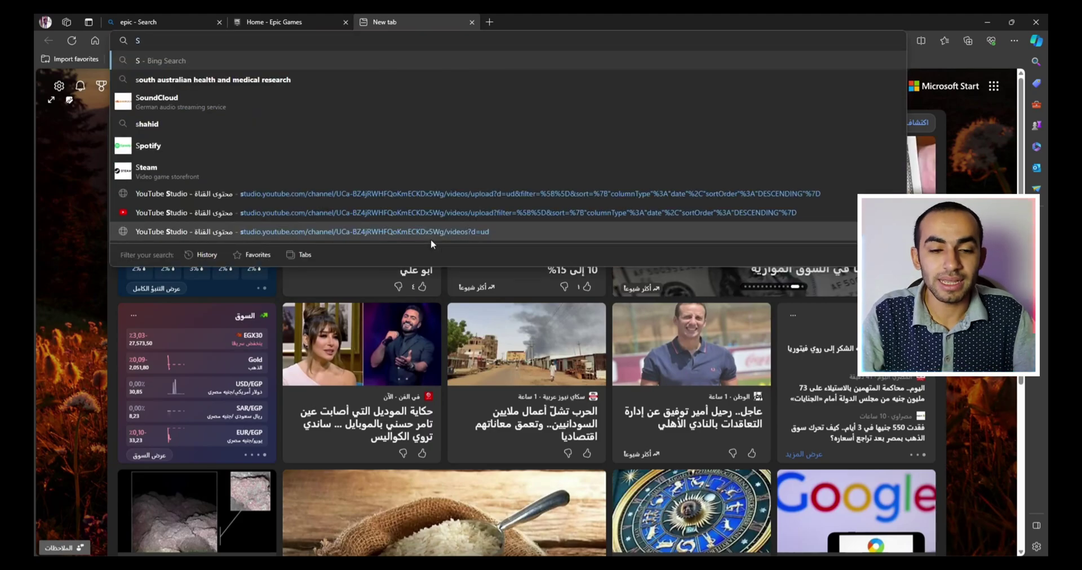
text(STE)
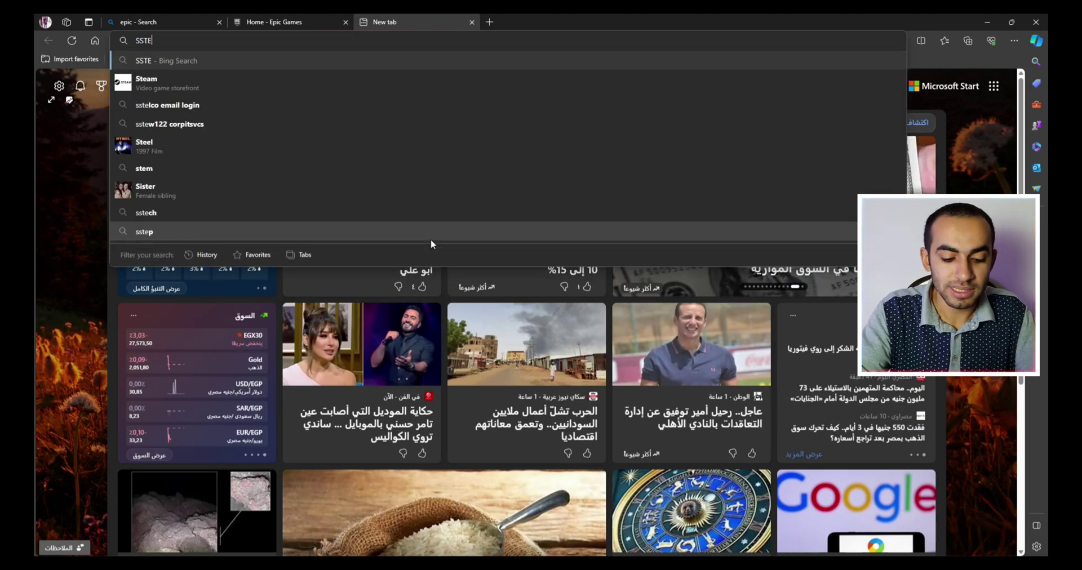
text(AM)
key(Return)
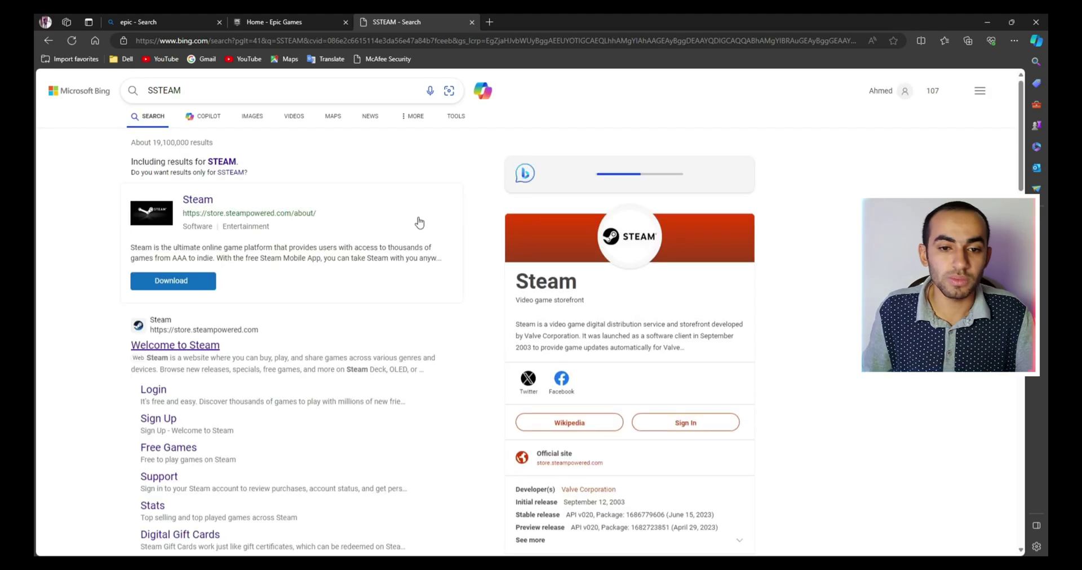
click(180, 345)
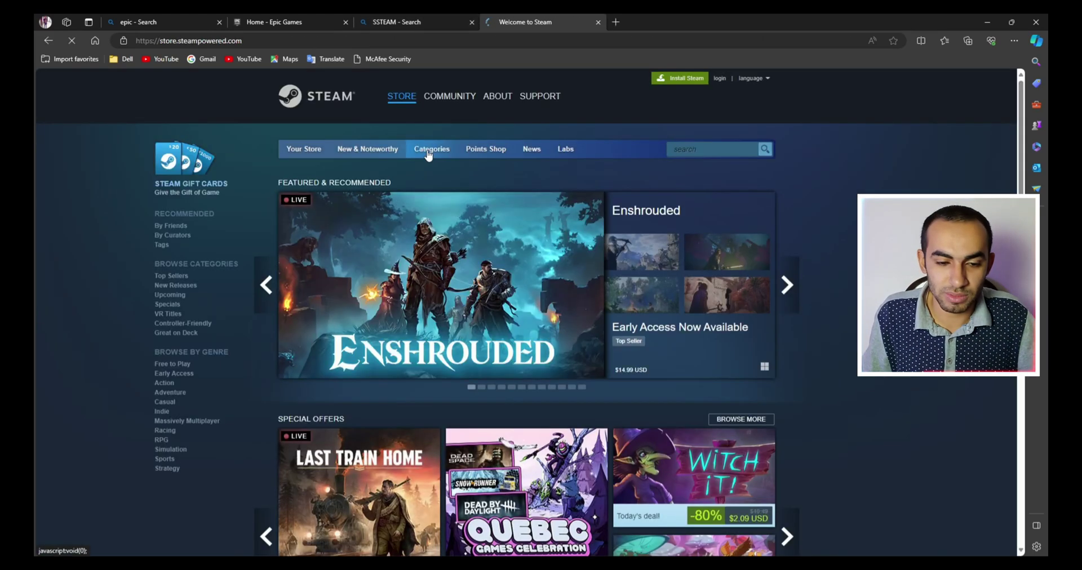
Step: Look through the Steam store's home page down to the New & Trending games list
mouse_move(464, 107)
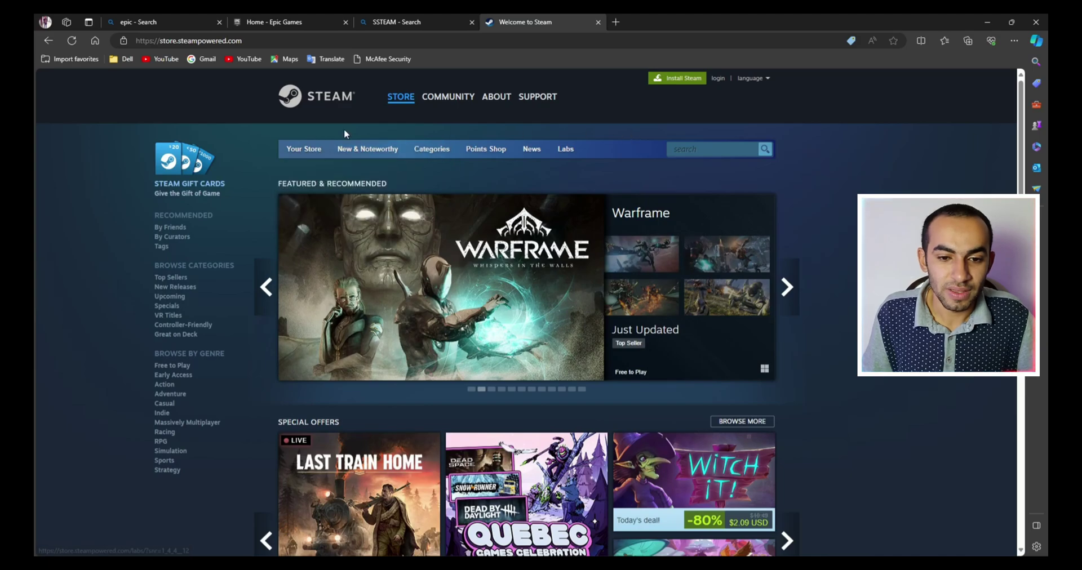
scroll(477, 160, down, 5)
scroll(937, 178, up, 5)
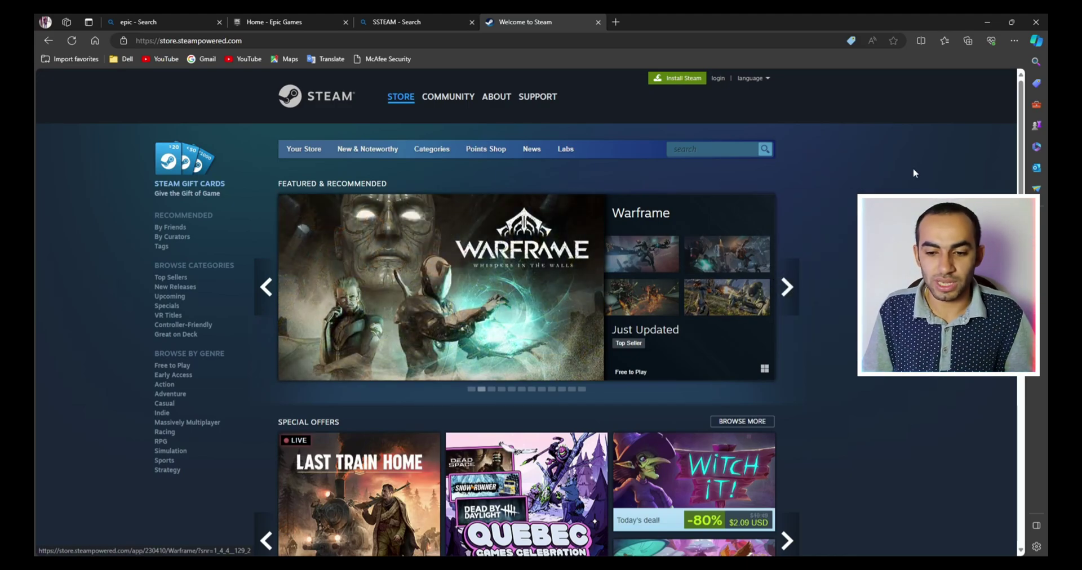
scroll(899, 179, down, 11)
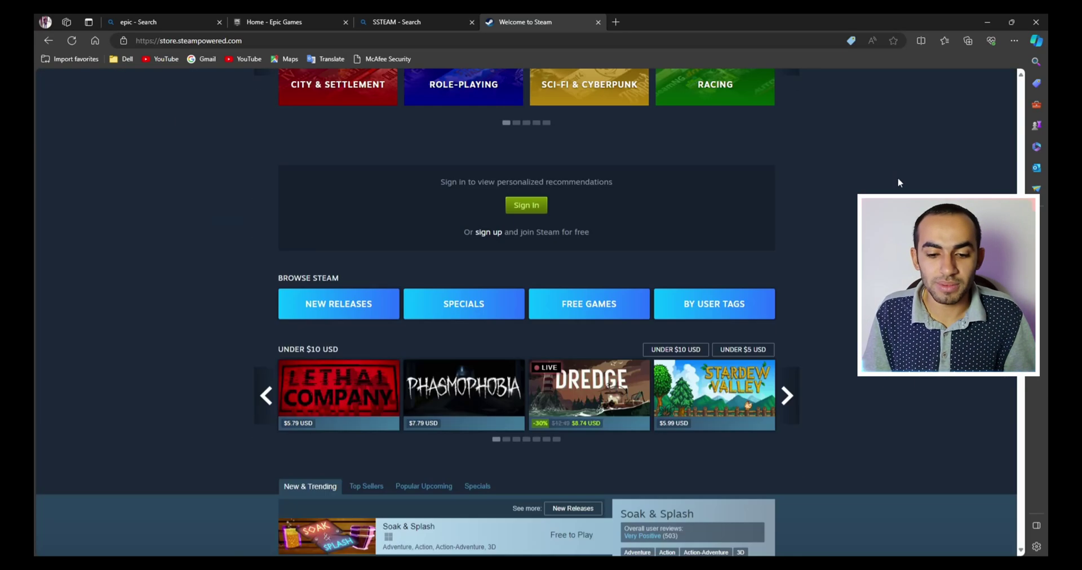
scroll(898, 181, down, 8)
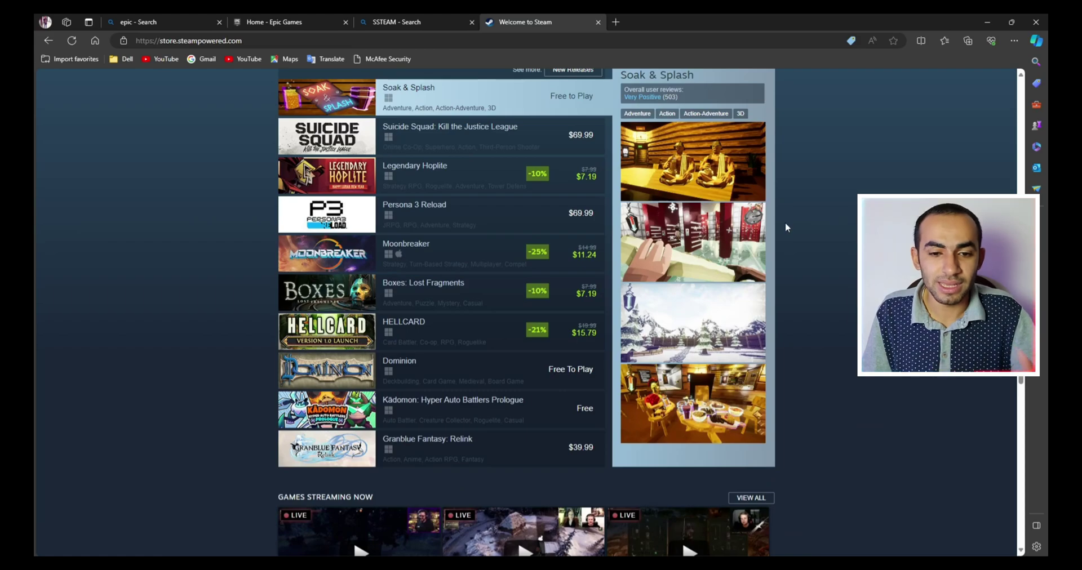
scroll(785, 223, up, 3)
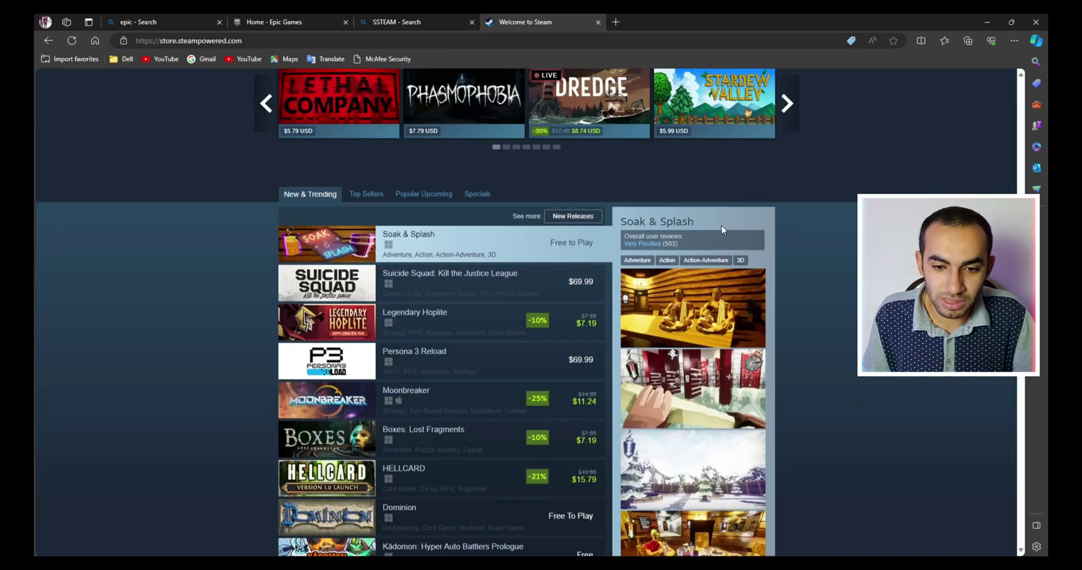
Step: View the home page's Top Sellers and Popular Upcoming lists, and look over the rest of the page down to Updates and Offers
click(374, 199)
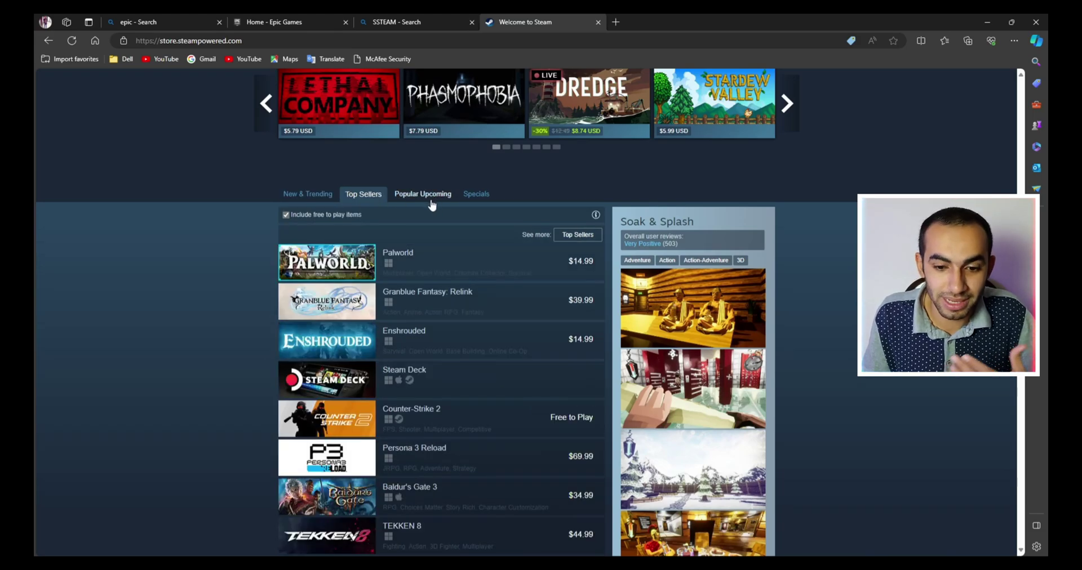
click(421, 196)
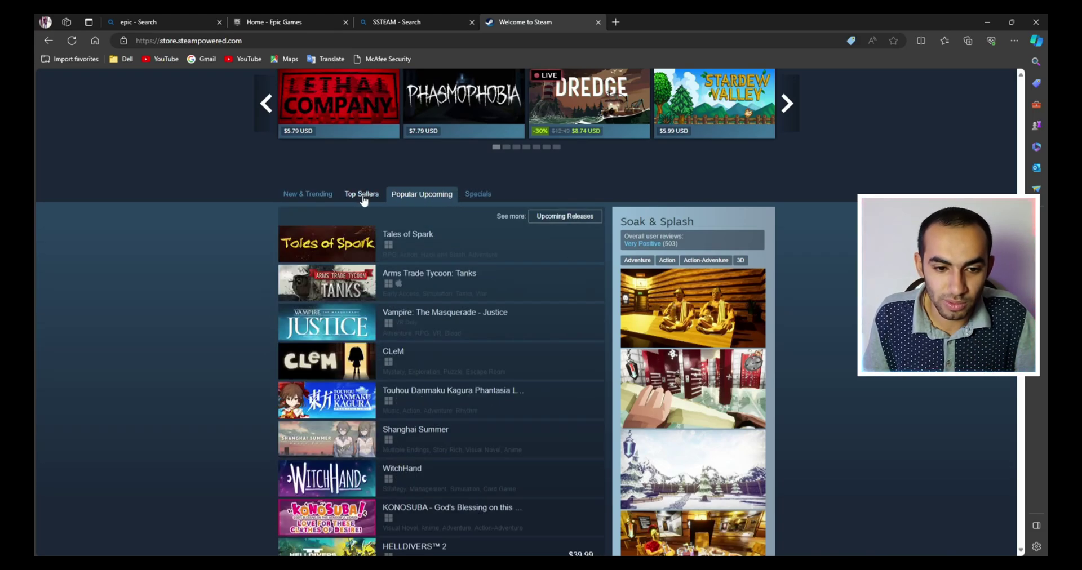
scroll(554, 228, up, 5)
scroll(527, 312, down, 5)
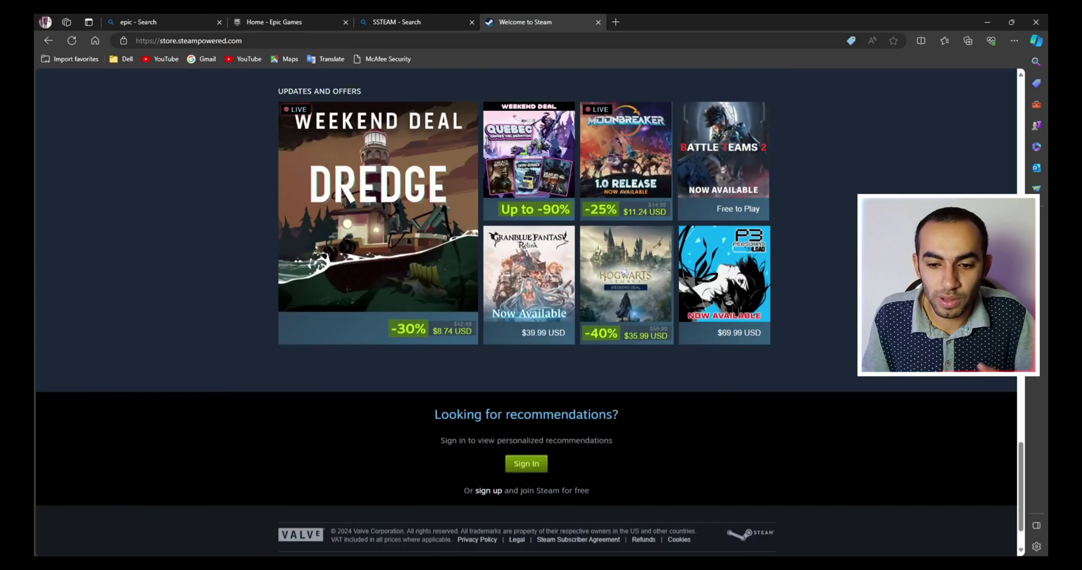
Step: Open the full Top Sellers page and look through its paid and free games, previewing The Sims 4 and Halo Infinite
scroll(526, 313, up, 20)
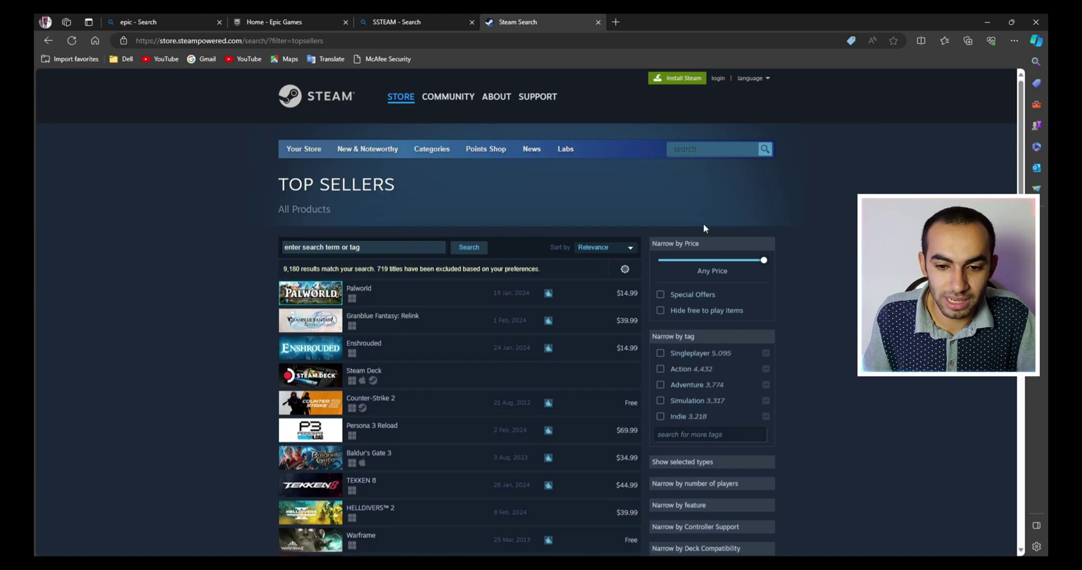
scroll(301, 328, down, 5)
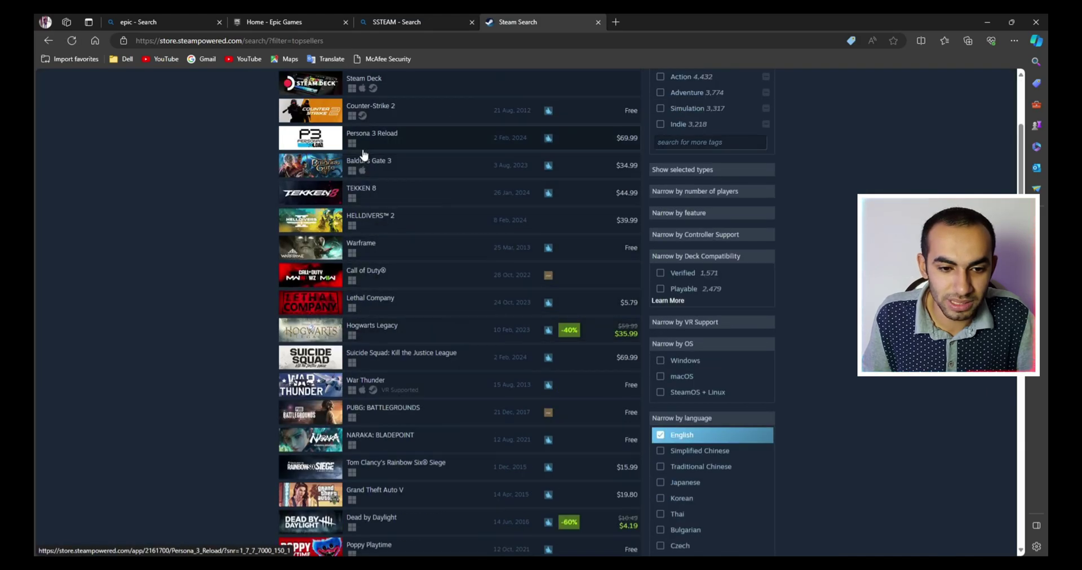
scroll(353, 293, down, 5)
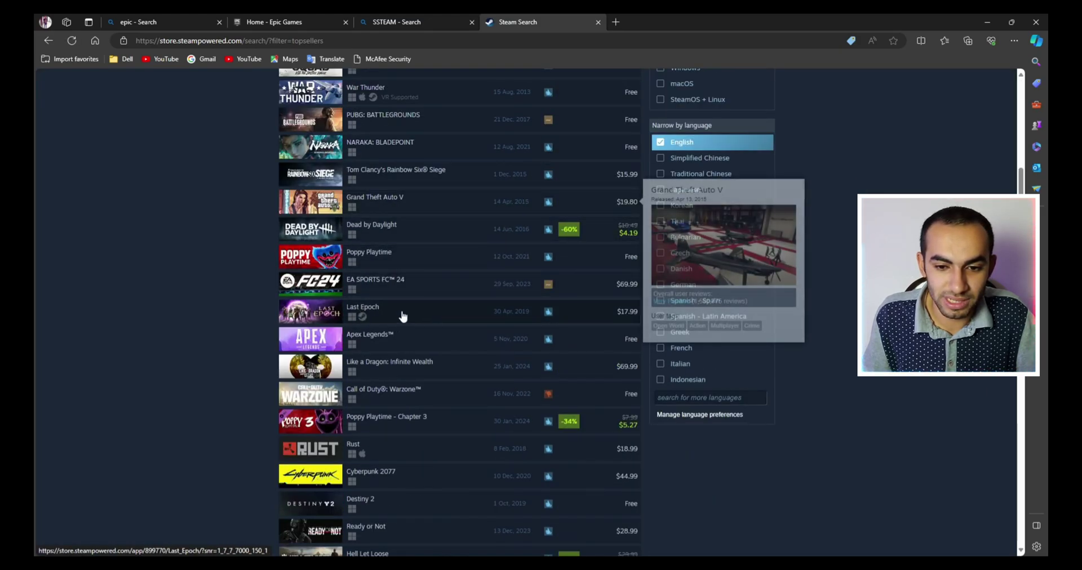
scroll(314, 366, down, 5)
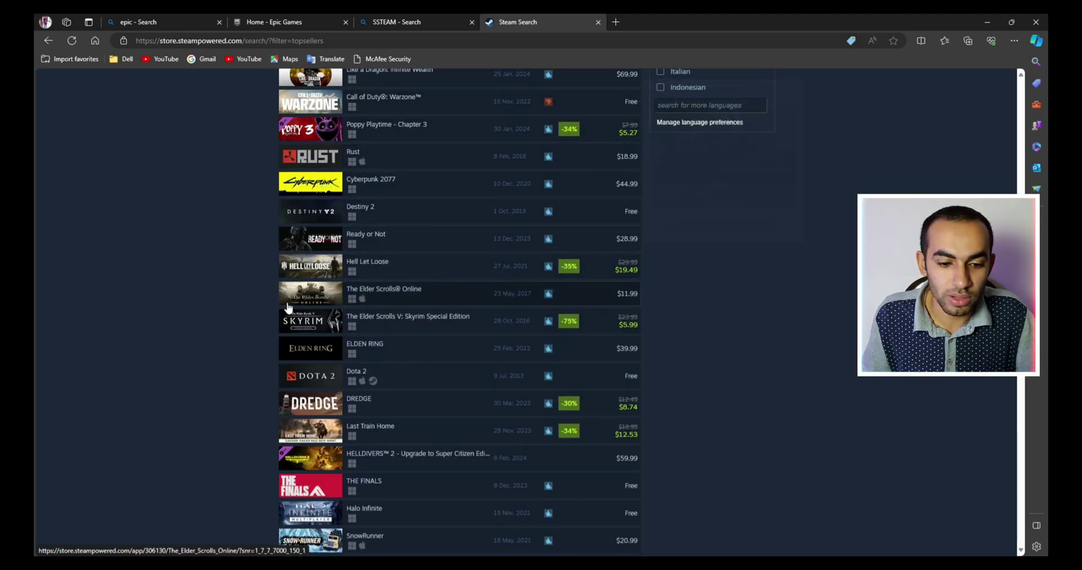
scroll(318, 313, down, 6)
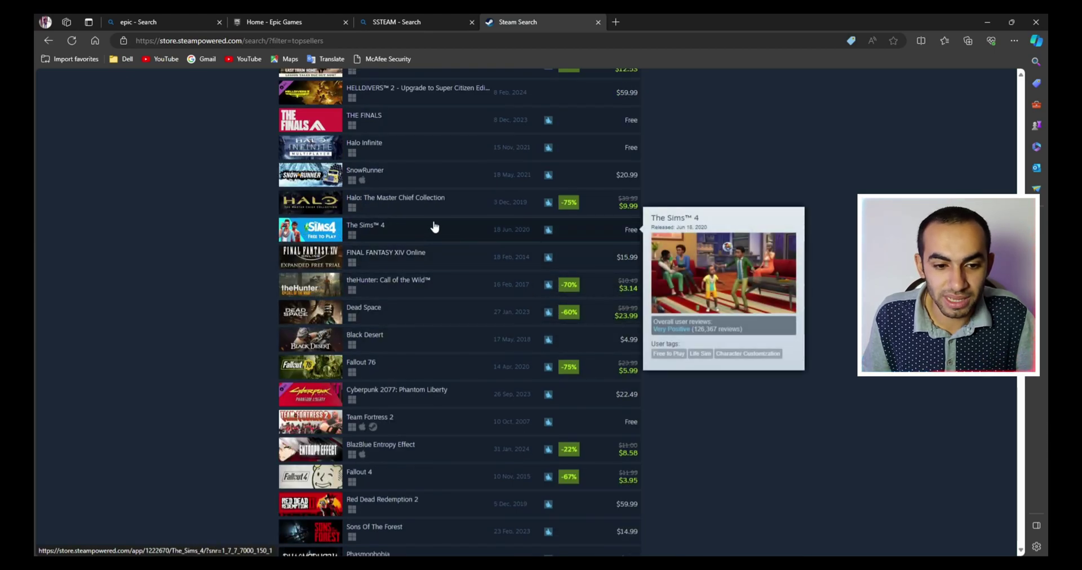
mouse_move(435, 144)
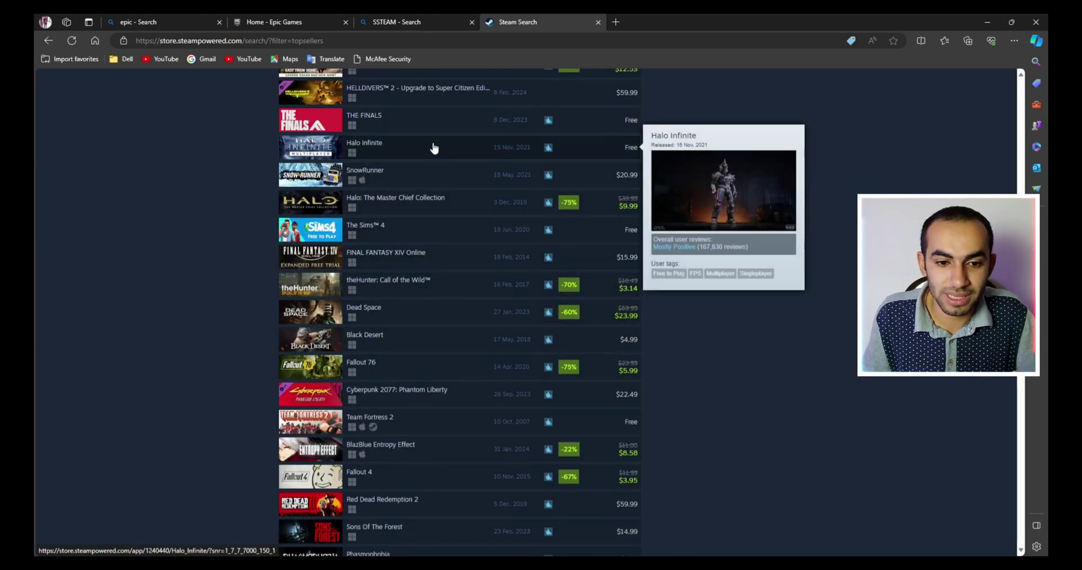
scroll(392, 239, up, 15)
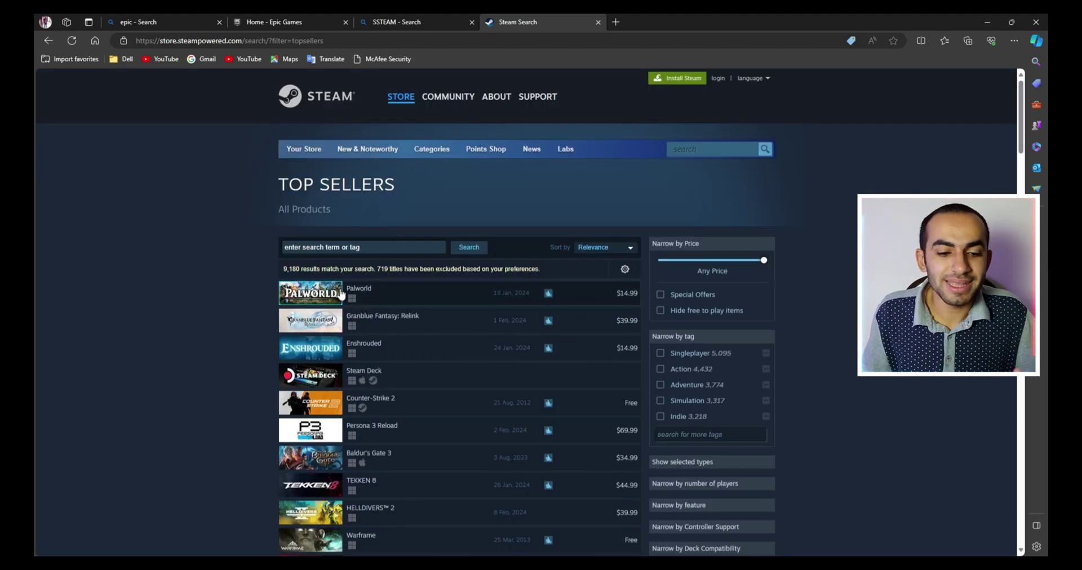